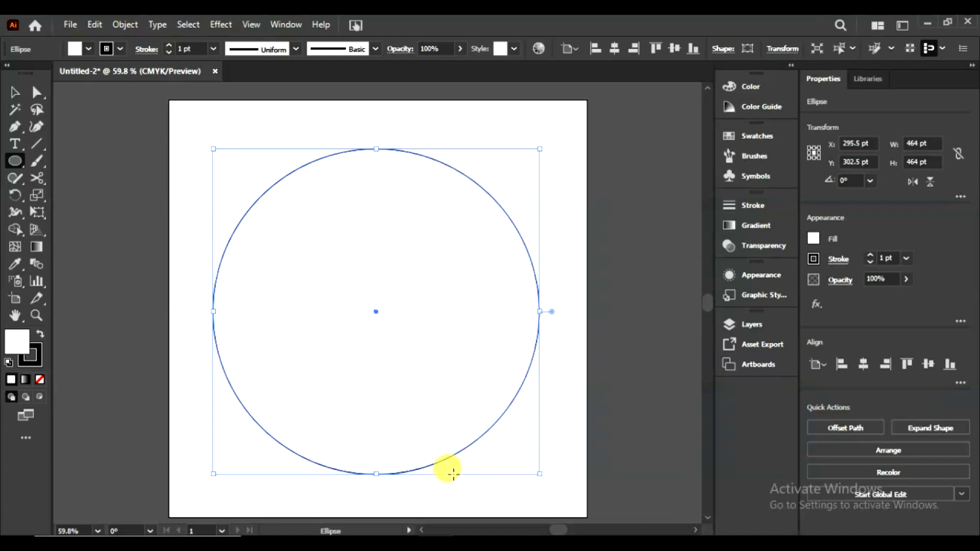
Set the circle's stroke to 15 pt and cut its outline at four points with Scissors, separating top, bottom and side arcs.
{"action": "left_click", "coordinate": [168, 45]}
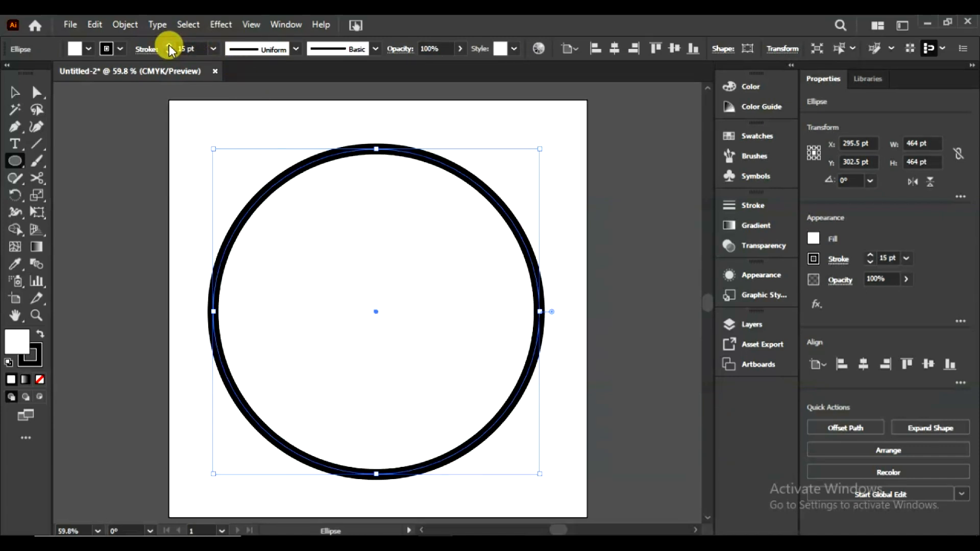
{"action": "left_click", "coordinate": [37, 178]}
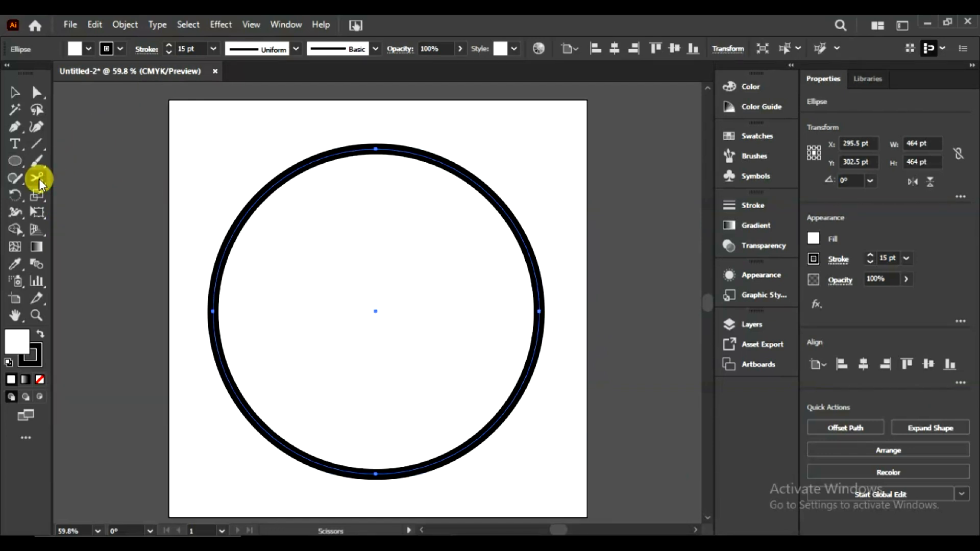
{"action": "left_click", "coordinate": [232, 232]}
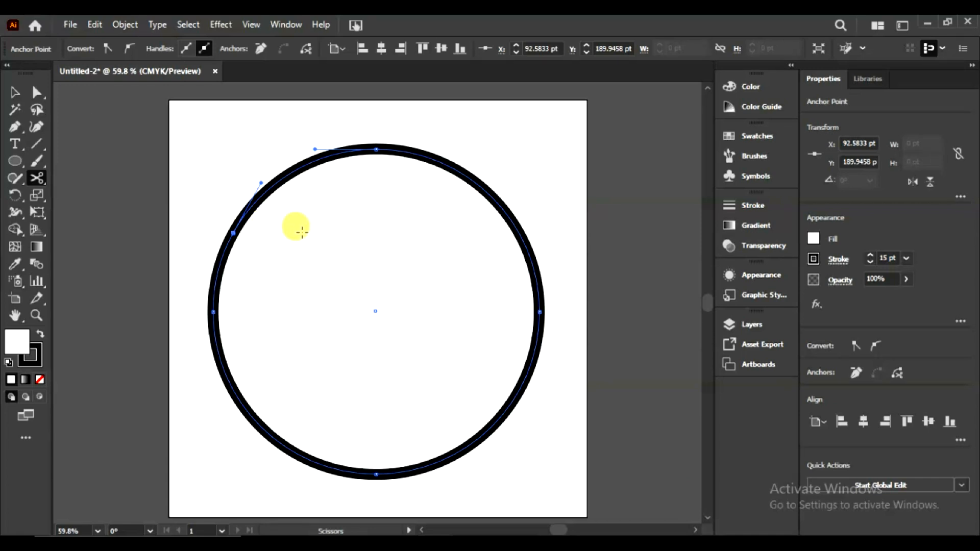
{"action": "left_click", "coordinate": [515, 229]}
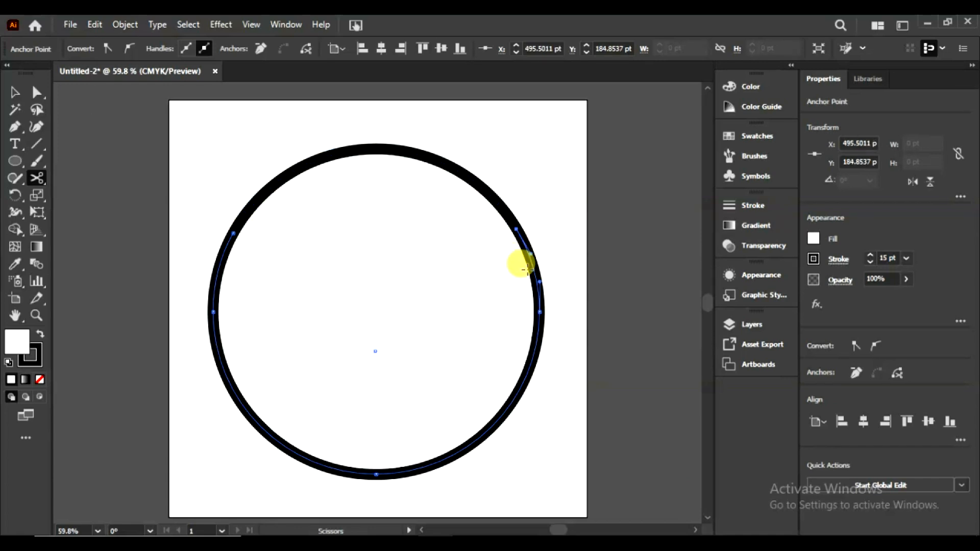
{"action": "left_click", "coordinate": [521, 384]}
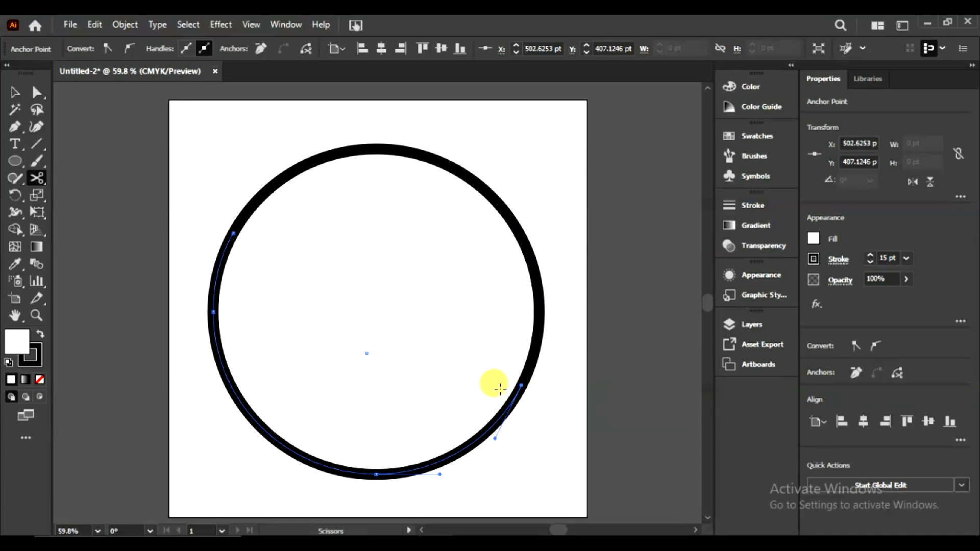
{"action": "left_click", "coordinate": [231, 384]}
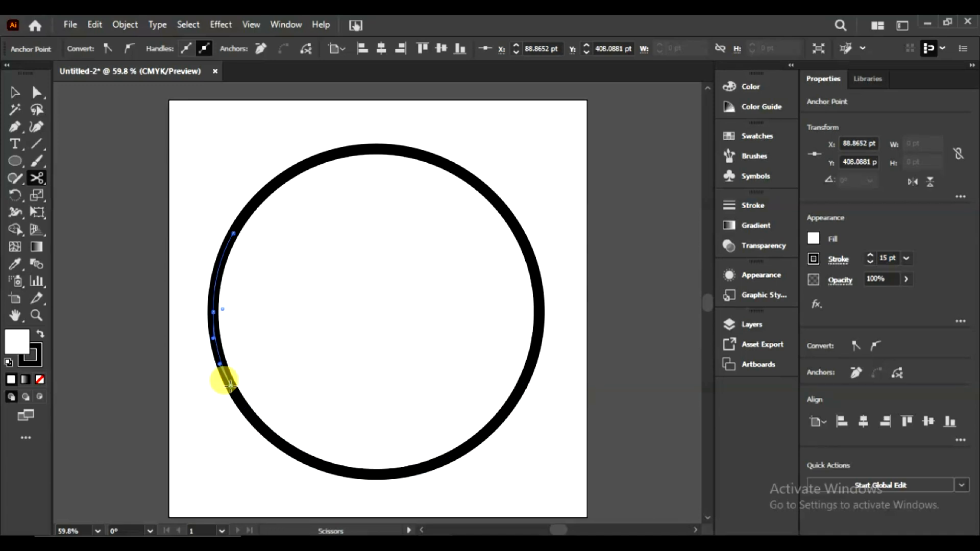
Delete the circle's top and bottom arcs, keeping only the two side arcs.
{"action": "left_click", "coordinate": [14, 92]}
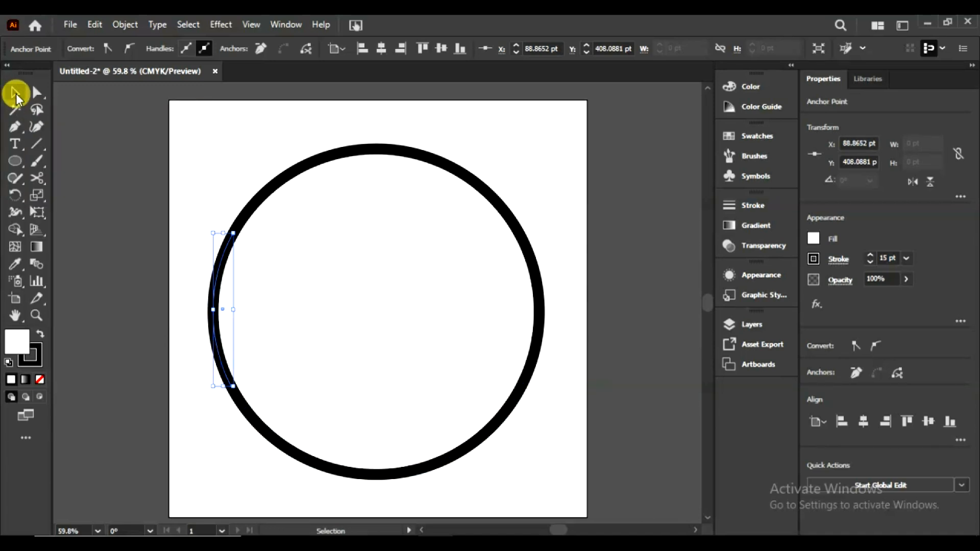
{"action": "left_click", "coordinate": [372, 154]}
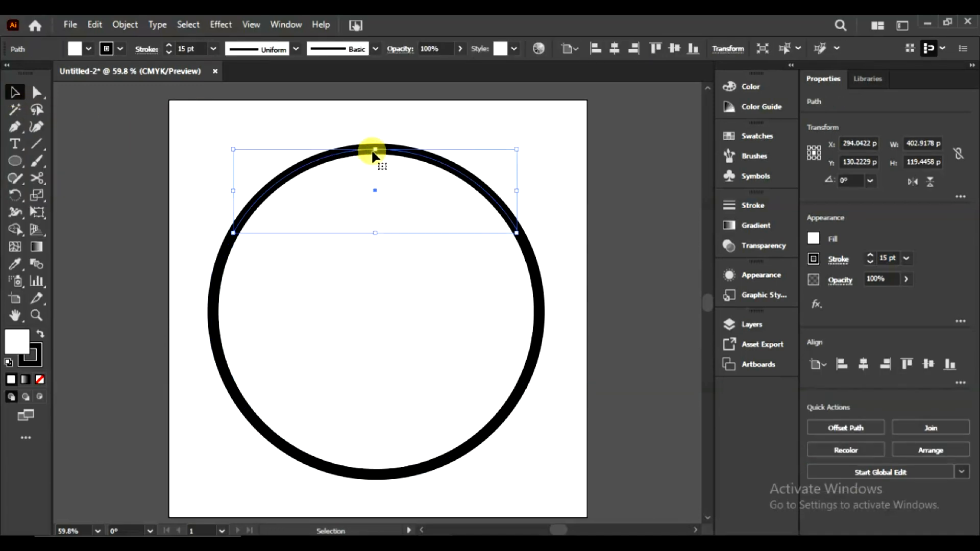
{"action": "key", "text": "Delete"}
{"action": "left_click", "coordinate": [382, 474]}
{"action": "key", "text": "Delete"}
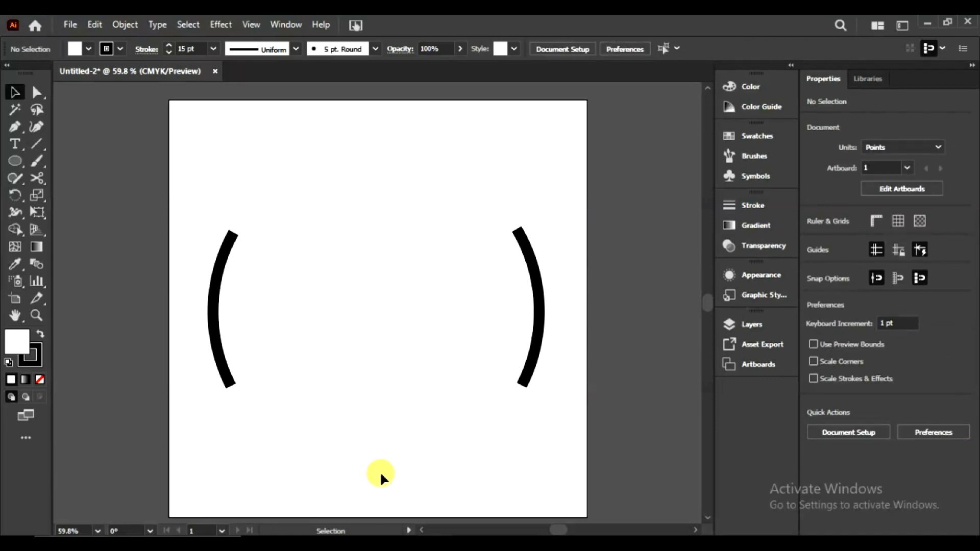
Apply the triangular tapered width profile to the left and right arcs so each narrows to a point at one end.
{"action": "left_click", "coordinate": [228, 260]}
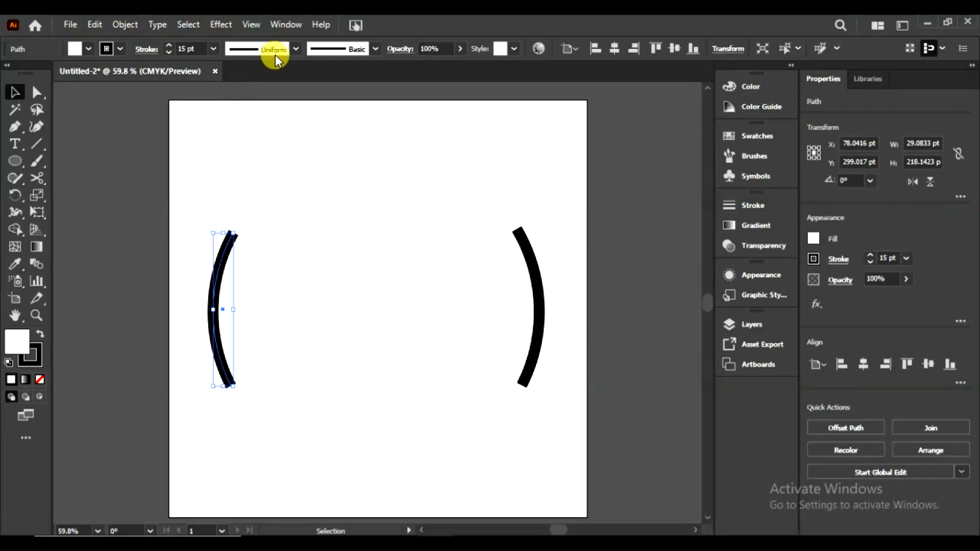
{"action": "left_click", "coordinate": [296, 49]}
{"action": "left_click", "coordinate": [263, 161]}
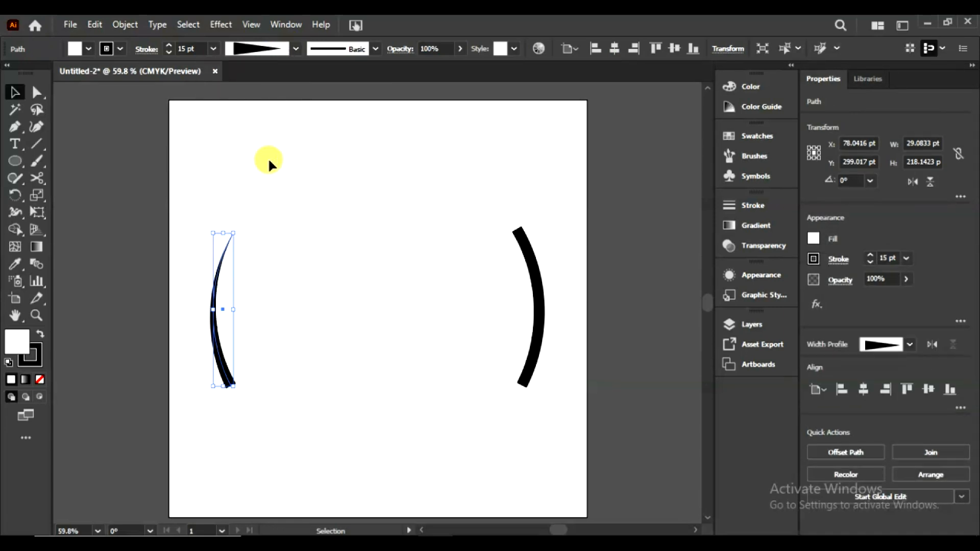
{"action": "left_click", "coordinate": [533, 265]}
{"action": "left_click", "coordinate": [525, 252]}
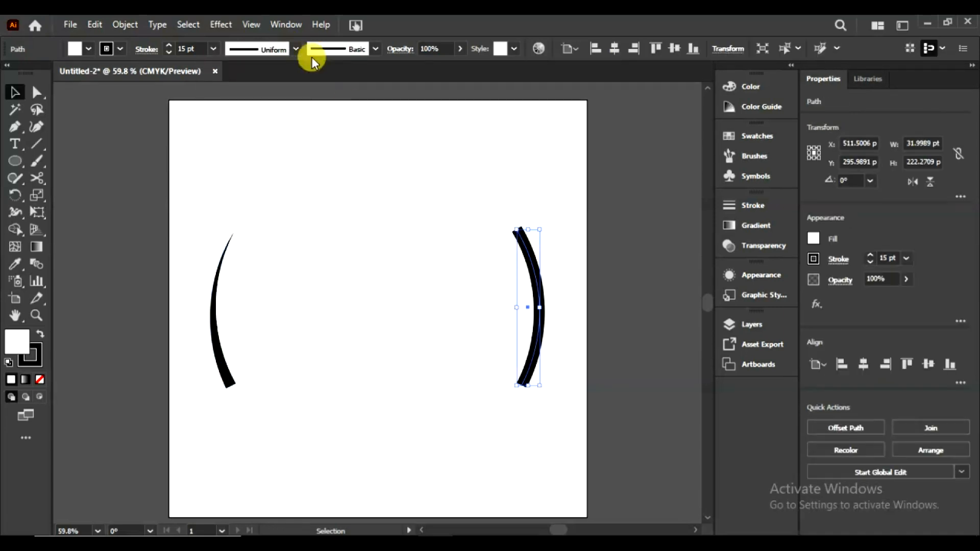
{"action": "left_click", "coordinate": [296, 49]}
{"action": "left_click", "coordinate": [256, 161]}
{"action": "left_click", "coordinate": [336, 257]}
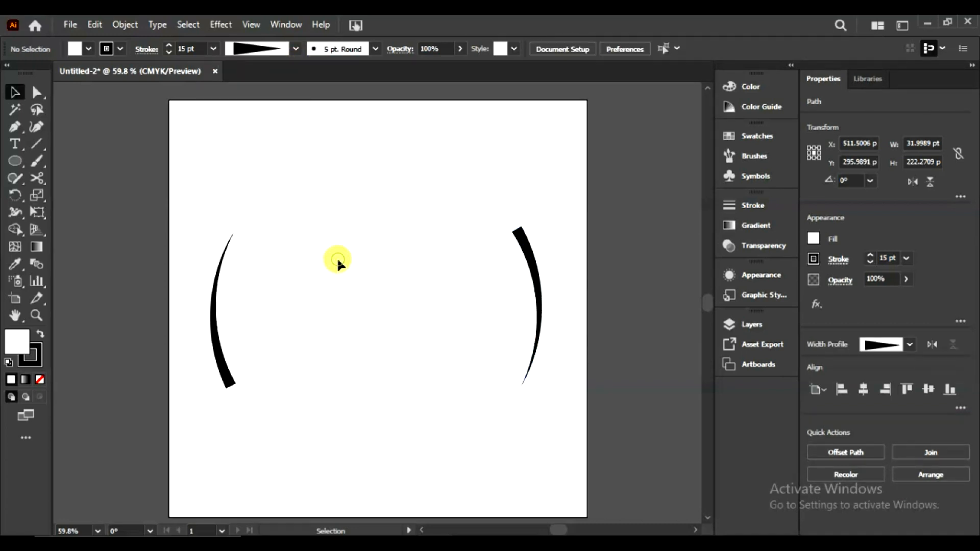
Draw a small upright ellipse about 45 by 88 pt between the arcs, with a black fill and no stroke.
{"action": "left_click_drag", "start_coordinate": [22, 165], "coordinate": [44, 198]}
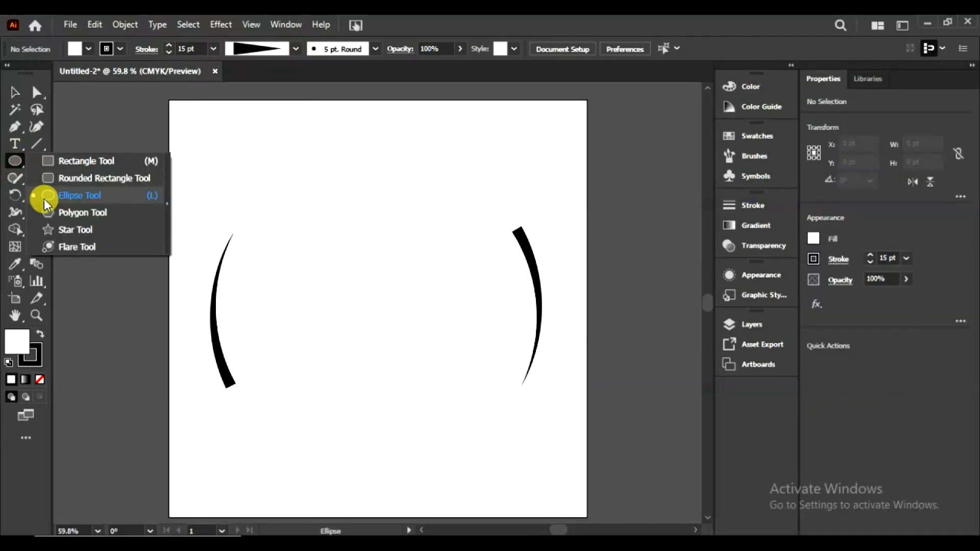
{"action": "left_click_drag", "start_coordinate": [320, 184], "coordinate": [352, 247]}
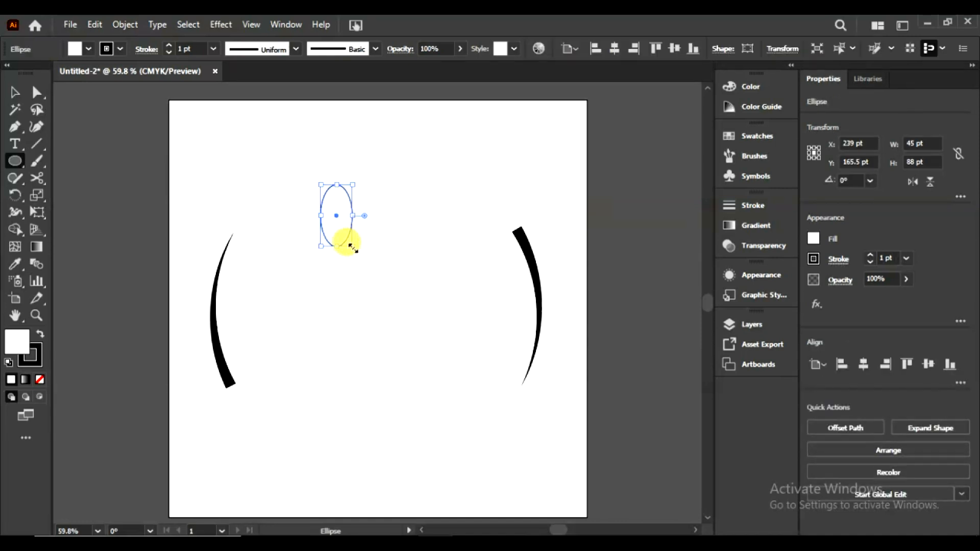
{"action": "left_click", "coordinate": [41, 337]}
{"action": "left_click", "coordinate": [40, 379]}
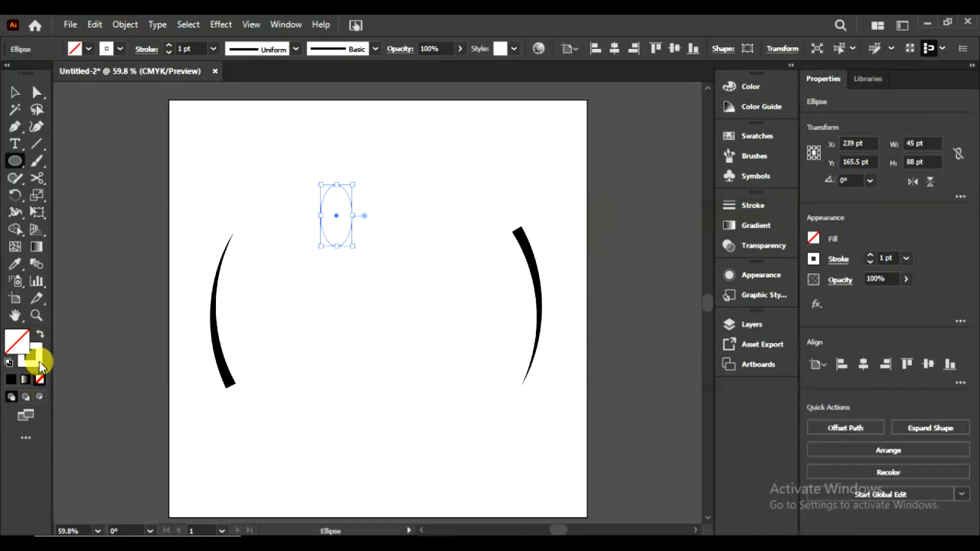
{"action": "left_click", "coordinate": [40, 334]}
{"action": "double_click", "coordinate": [16, 342]}
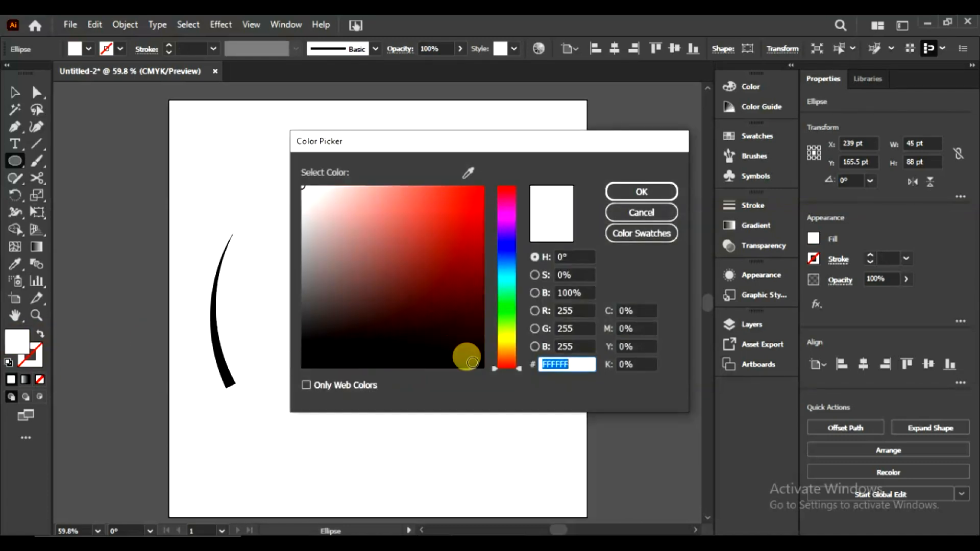
{"action": "left_click", "coordinate": [471, 365]}
{"action": "left_click", "coordinate": [642, 192]}
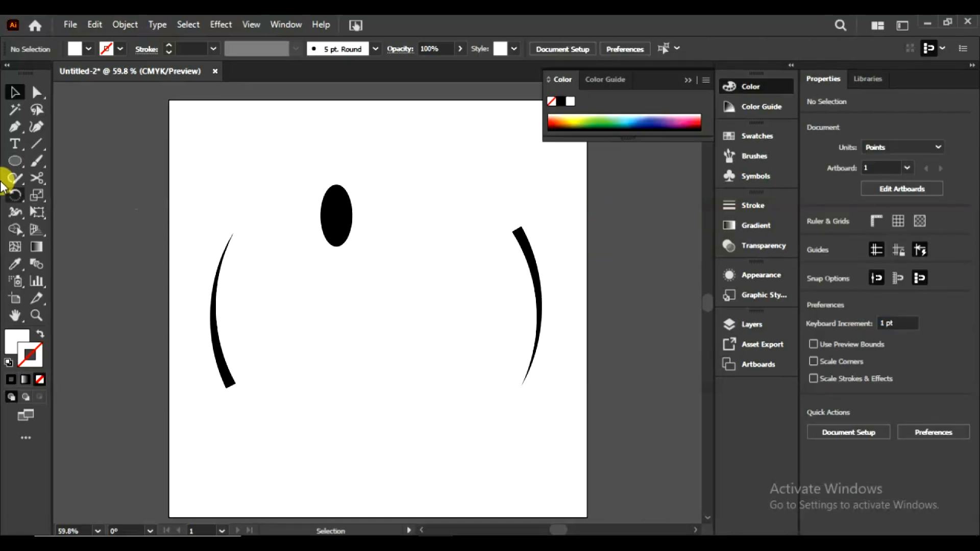
Draw a black rectangle about 41 by 89 pt beside the ellipse and move it right to leave a gap between them.
{"action": "left_click", "coordinate": [16, 162]}
{"action": "left_click", "coordinate": [60, 162]}
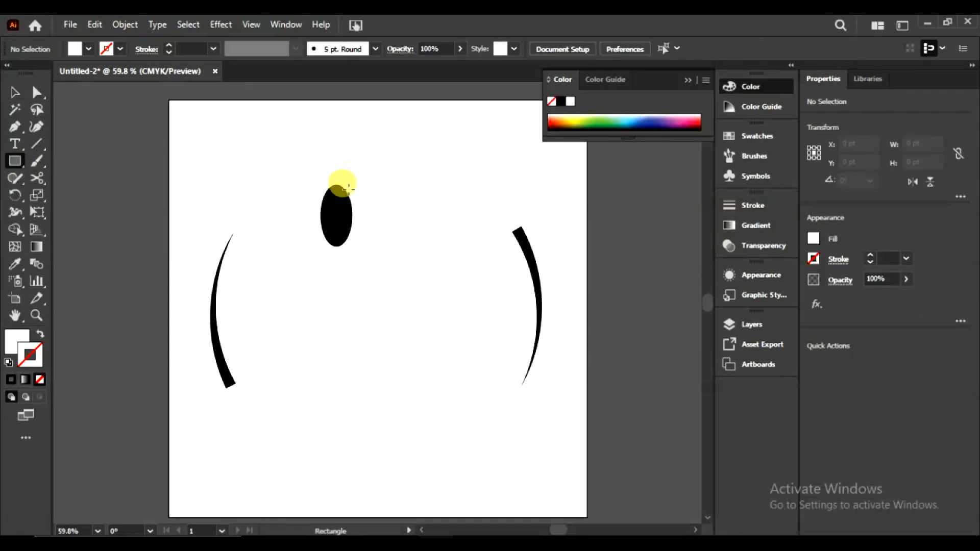
{"action": "left_click_drag", "start_coordinate": [349, 184], "coordinate": [378, 246]}
{"action": "left_click", "coordinate": [75, 49]}
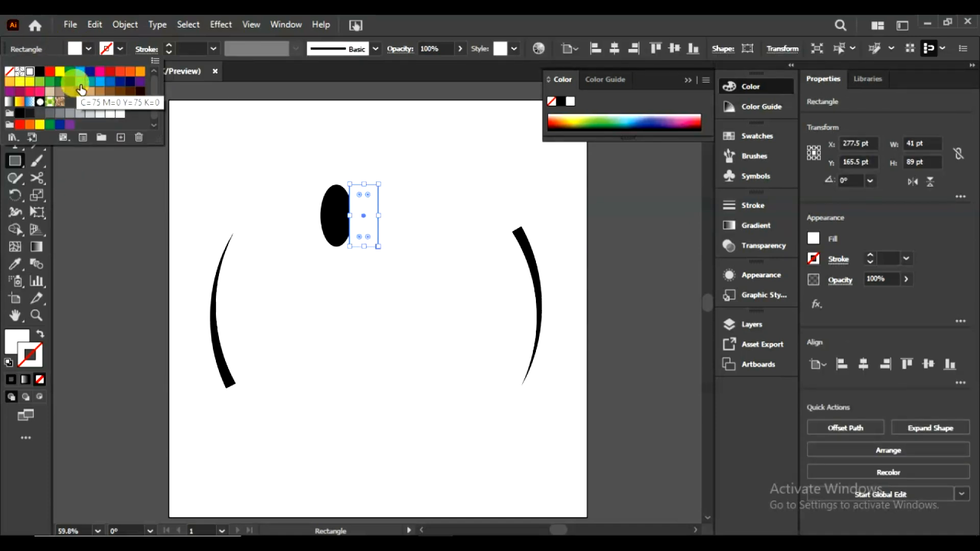
{"action": "left_click", "coordinate": [40, 71]}
{"action": "left_click", "coordinate": [362, 218]}
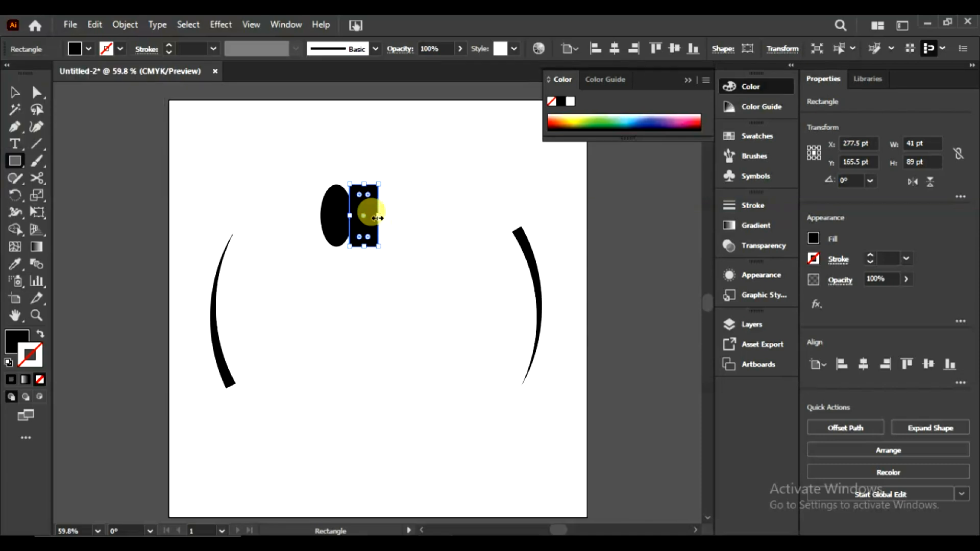
{"action": "left_click_drag", "start_coordinate": [363, 218], "coordinate": [377, 217]}
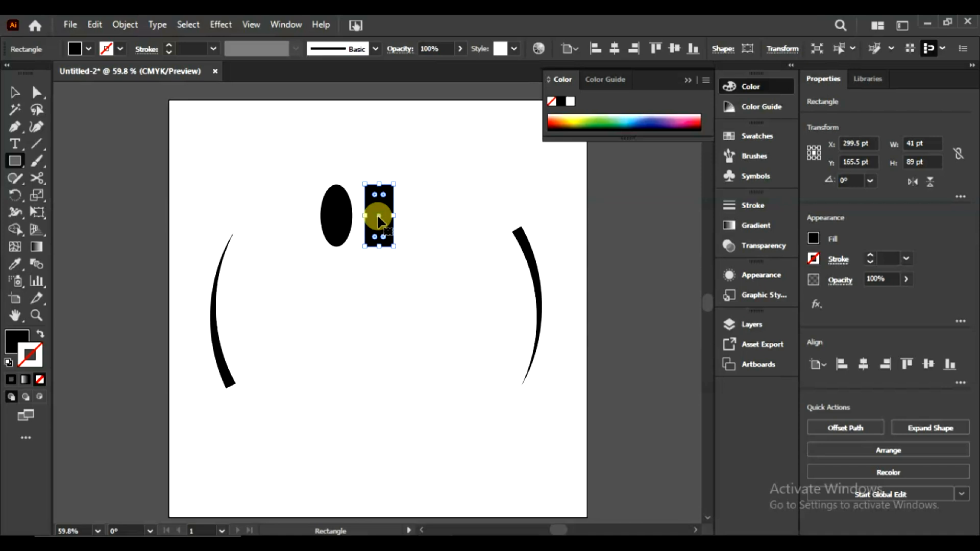
Draw a thin rectangle about 8 by 106 pt and duplicate it into three evenly spaced tines overlapping the black rectangle's top.
{"action": "left_click_drag", "start_coordinate": [14, 160], "coordinate": [41, 164]}
{"action": "left_click_drag", "start_coordinate": [281, 153], "coordinate": [283, 228]}
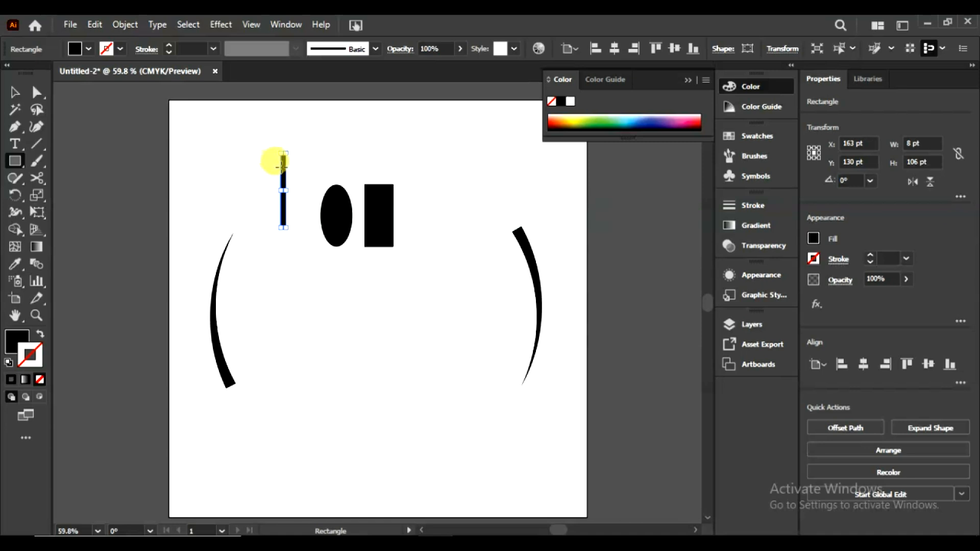
{"action": "left_click", "coordinate": [14, 92]}
{"action": "left_click_drag", "start_coordinate": [282, 180], "coordinate": [380, 184]}
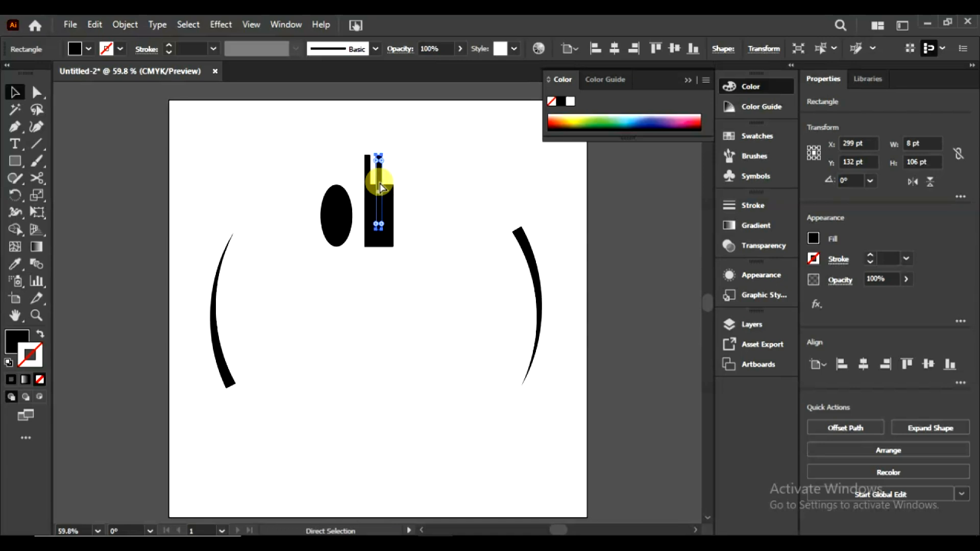
{"action": "key", "text": "ctrl+d"}
{"action": "left_click", "coordinate": [372, 265]}
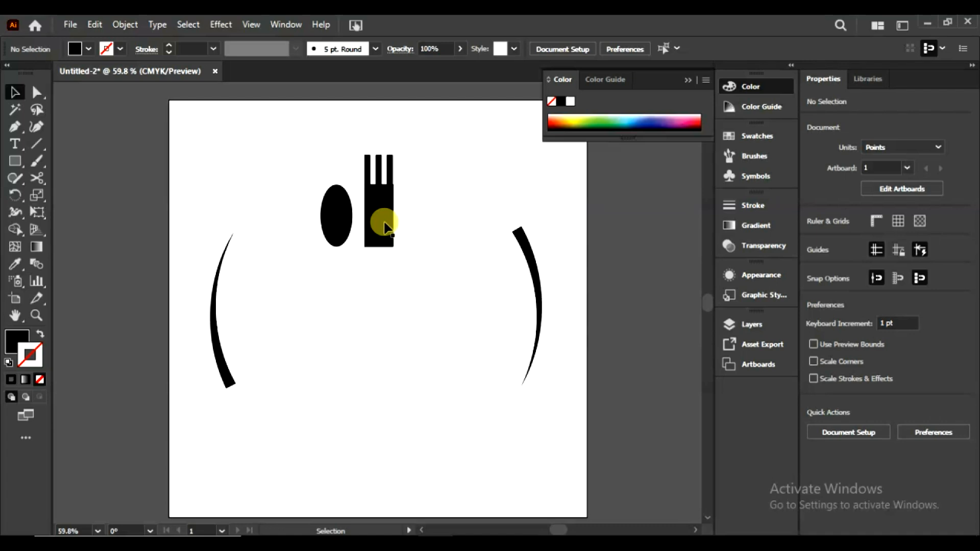
Narrow the fork's base rectangle to 40 pt to match the tines and shorten the tines to about 64 pt.
{"action": "left_click", "coordinate": [384, 224]}
{"action": "left_click_drag", "start_coordinate": [393, 215], "coordinate": [393, 215]}
{"action": "left_click", "coordinate": [392, 277]}
{"action": "left_click_drag", "start_coordinate": [401, 152], "coordinate": [361, 197]}
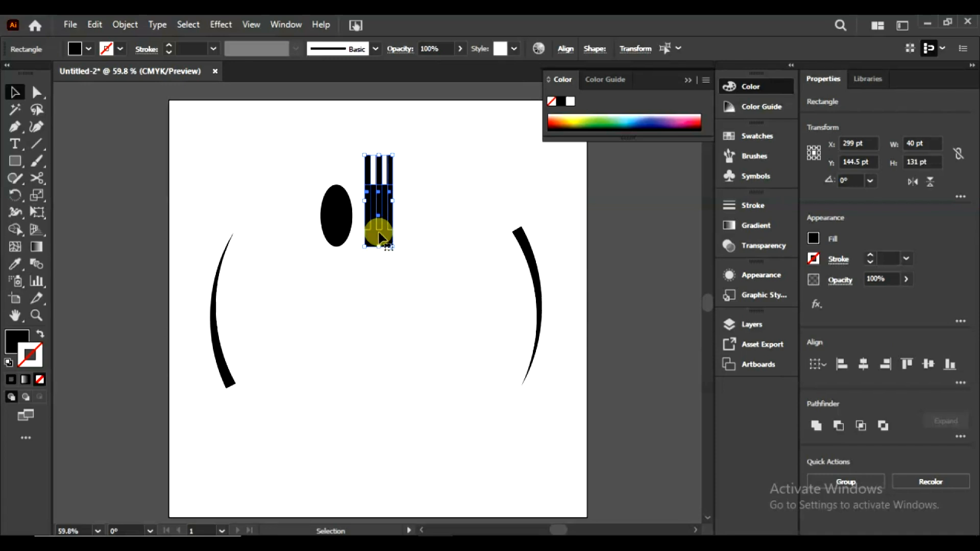
{"action": "left_click", "coordinate": [447, 222]}
{"action": "mouse_move", "coordinate": [384, 241]}
{"action": "left_mouse_down"}
{"action": "mouse_move", "coordinate": [384, 277]}
{"action": "mouse_move", "coordinate": [381, 246]}
{"action": "left_mouse_up"}
{"action": "left_click_drag", "start_coordinate": [402, 157], "coordinate": [380, 187]}
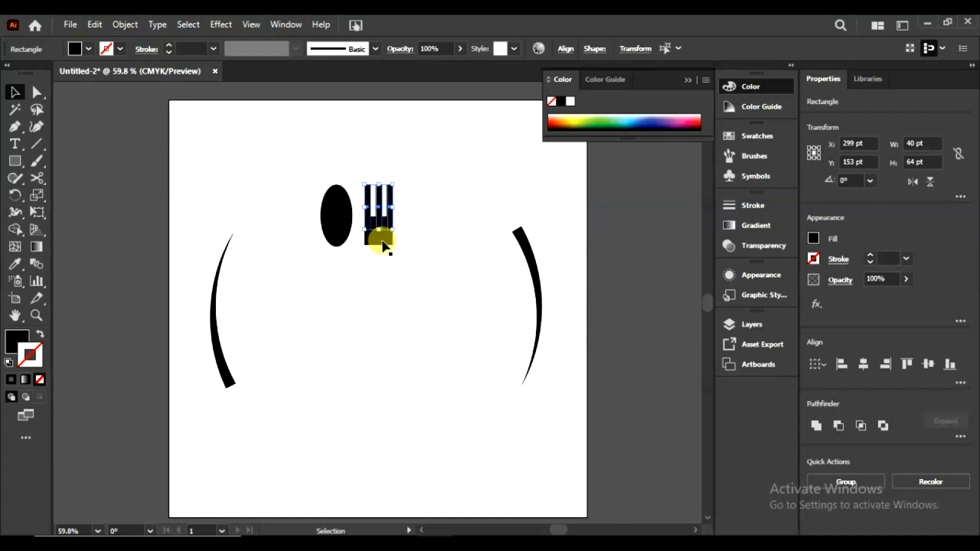
Unite the three tines and the base rectangle into a single fork-head shape.
{"action": "left_click", "coordinate": [379, 243]}
{"action": "left_click_drag", "start_coordinate": [380, 248], "coordinate": [361, 268]}
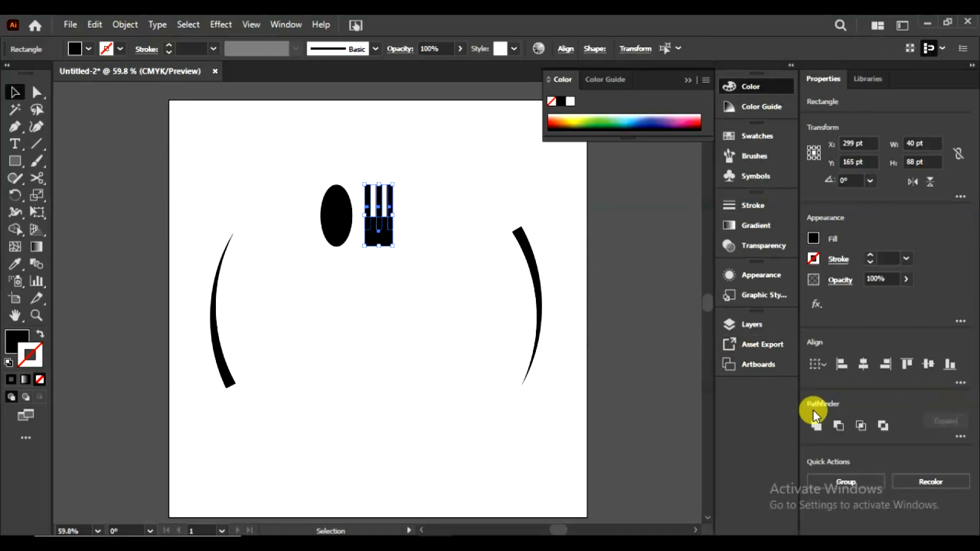
{"action": "left_click", "coordinate": [816, 426]}
{"action": "left_click", "coordinate": [438, 301]}
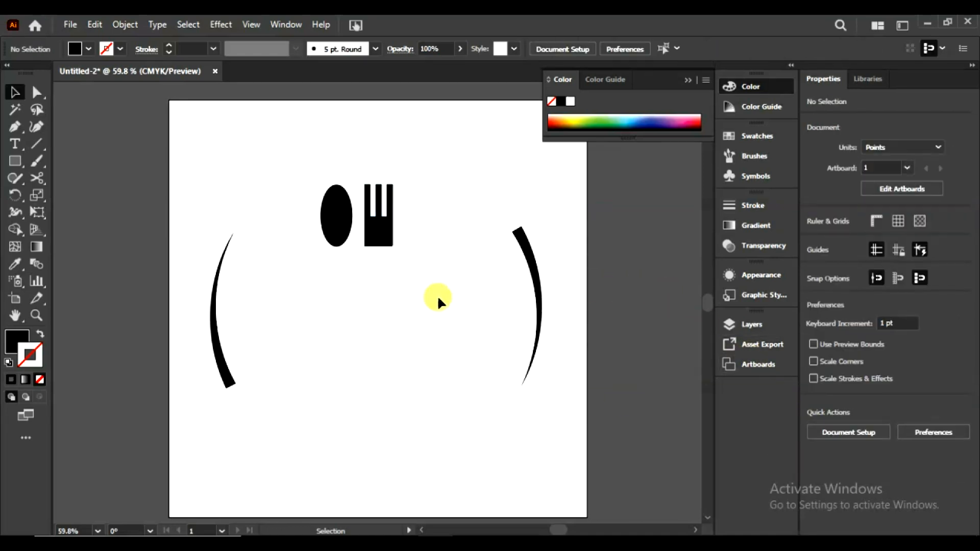
Fully round the top corners of the fork's three tines.
{"action": "left_click", "coordinate": [39, 91]}
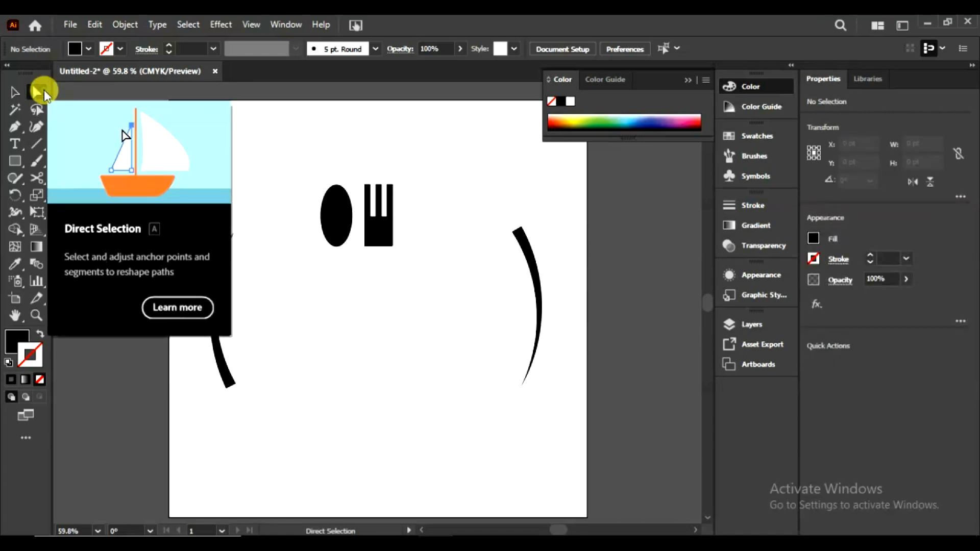
{"action": "left_click", "coordinate": [366, 196]}
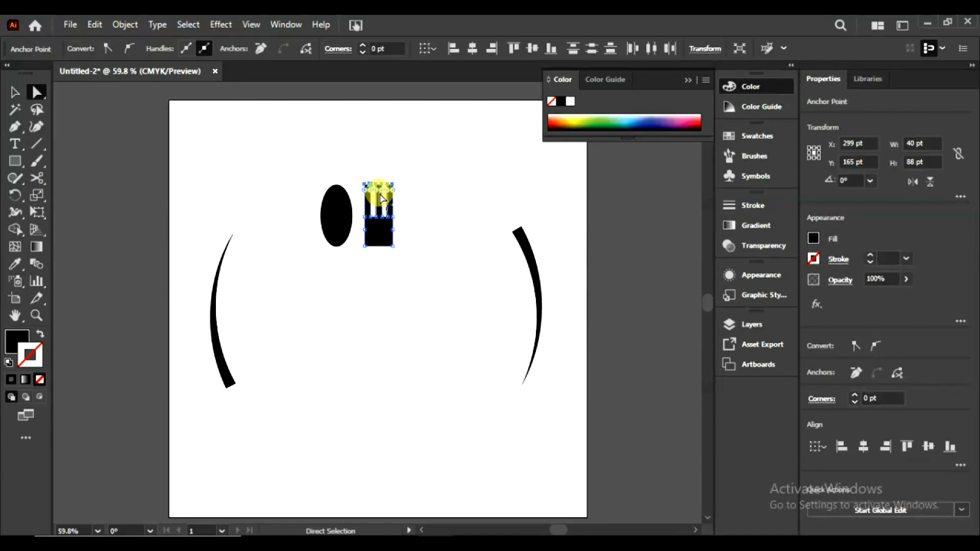
{"action": "left_click", "coordinate": [435, 246]}
{"action": "key", "text": "ctrl+z"}
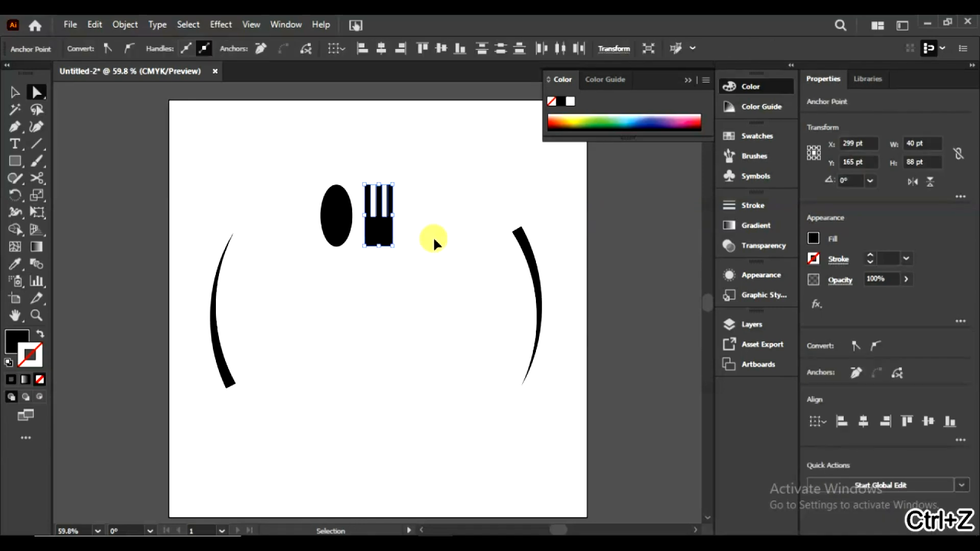
{"action": "key", "text": "ctrl+minus"}
{"action": "key", "text": "ctrl+plus"}
{"action": "key", "text": "ctrl+plus"}
{"action": "key", "text": "ctrl+plus"}
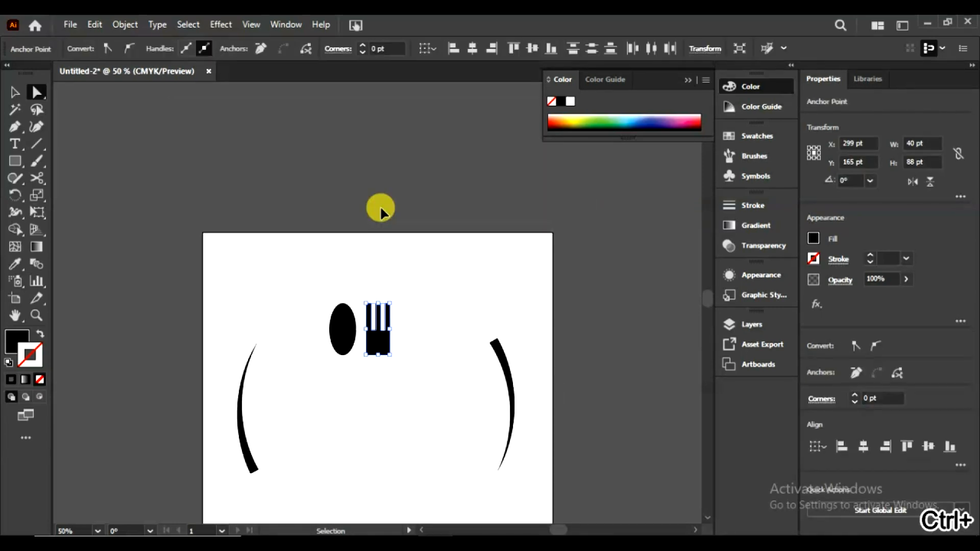
{"action": "scroll", "coordinate": [478, 242], "scroll_direction": "down", "scroll_amount": 3}
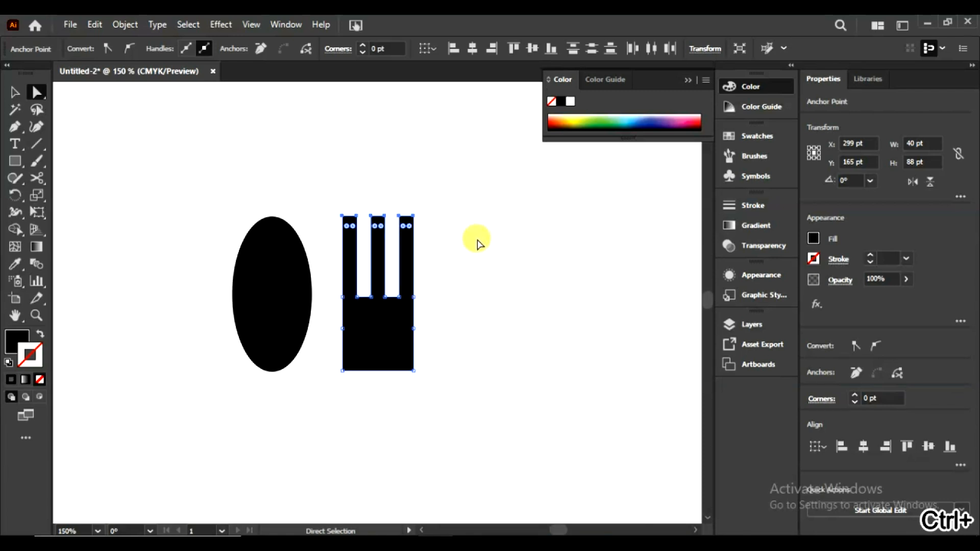
{"action": "left_click_drag", "start_coordinate": [443, 194], "coordinate": [348, 254]}
{"action": "left_click_drag", "start_coordinate": [439, 286], "coordinate": [365, 266]}
Round the inner corners between the tines and the bottom corners of the fork head.
{"action": "left_click", "coordinate": [493, 289]}
{"action": "left_click_drag", "start_coordinate": [455, 345], "coordinate": [354, 307]}
{"action": "left_click", "coordinate": [493, 392]}
{"action": "left_click_drag", "start_coordinate": [469, 335], "coordinate": [317, 379]}
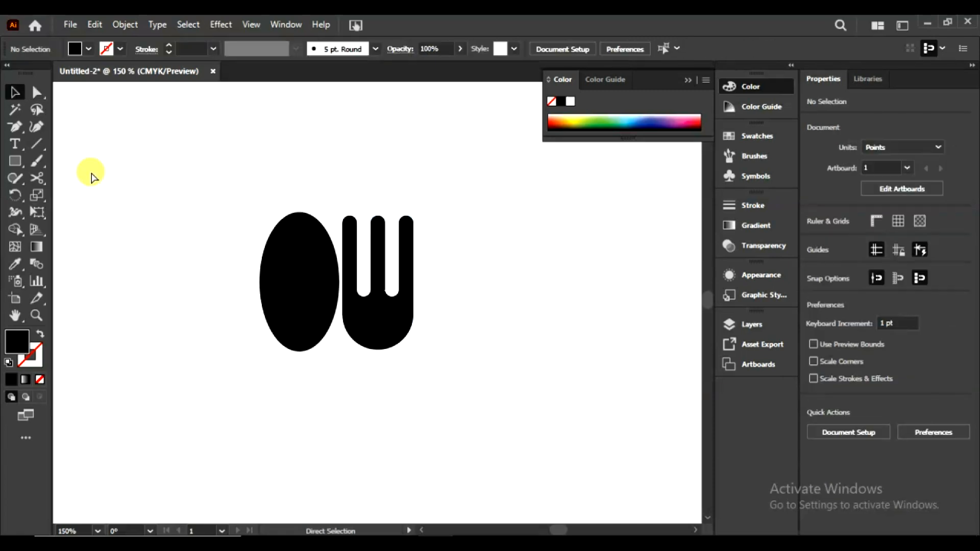
Scale down both utensil heads and set the fork head, tilted about 29.5°, on the thick upper end of the right arc.
{"action": "key", "text": "ctrl+0"}
{"action": "left_click_drag", "start_coordinate": [431, 153], "coordinate": [304, 268]}
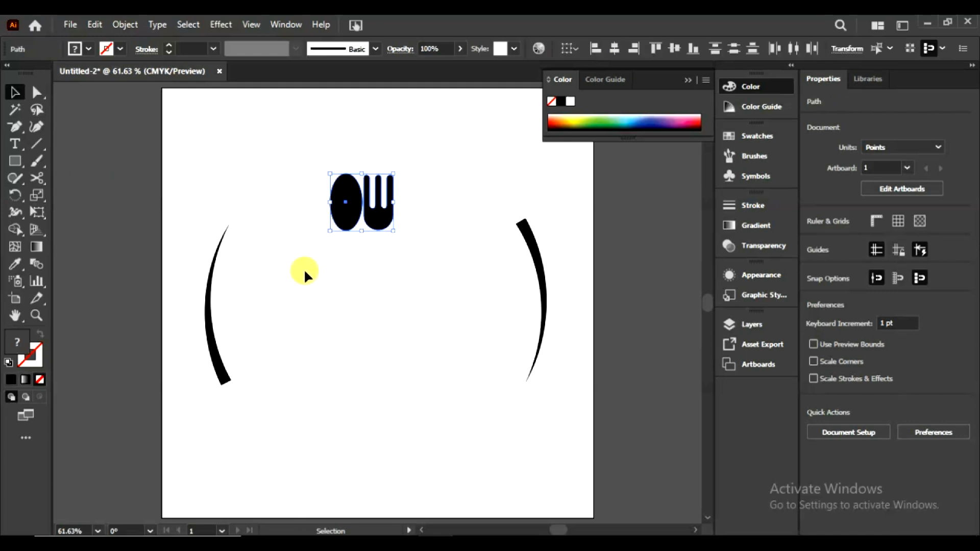
{"action": "left_click_drag", "start_coordinate": [389, 232], "coordinate": [515, 182]}
{"action": "left_click", "coordinate": [367, 246]}
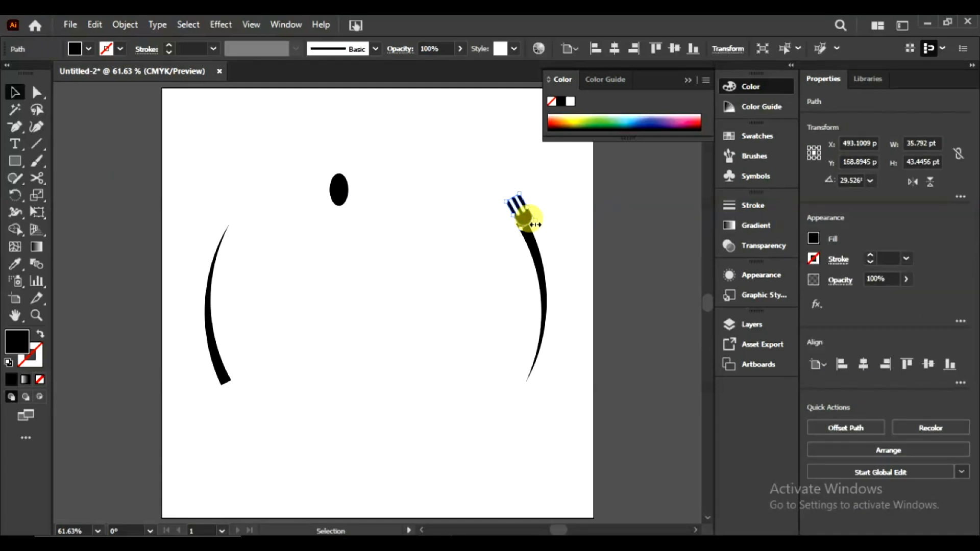
{"action": "left_click_drag", "start_coordinate": [525, 220], "coordinate": [520, 222]}
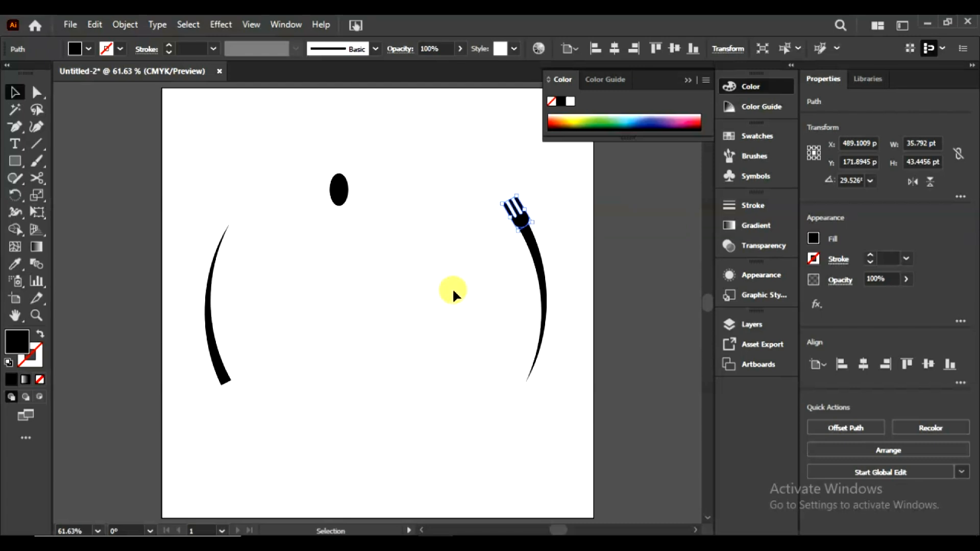
{"action": "key", "text": "Left"}
{"action": "key", "text": "Left"}
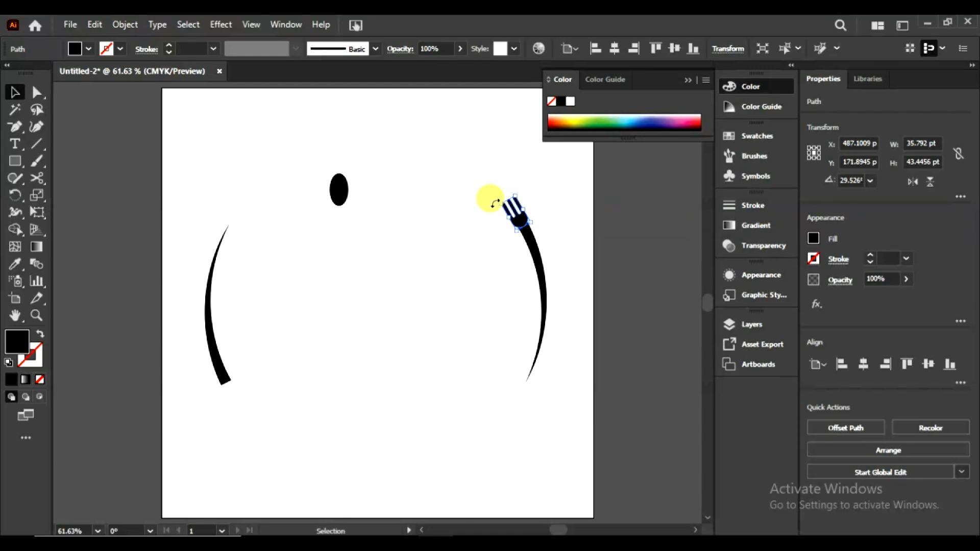
Tilt the black ellipse about 26° and fit it onto the thick lower end of the left arc as the spoon bowl.
{"action": "left_click_drag", "start_coordinate": [339, 191], "coordinate": [251, 407]}
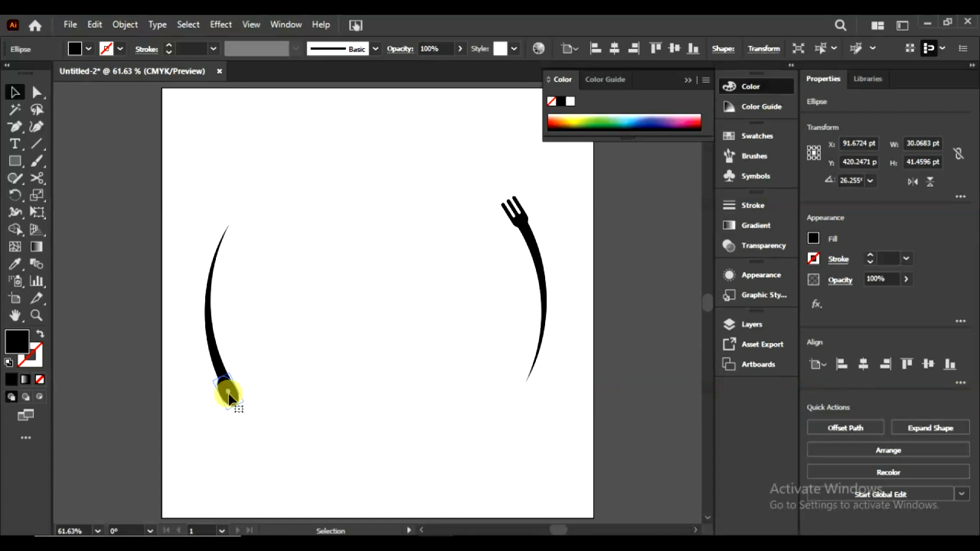
{"action": "key", "text": "Right"}
{"action": "key", "text": "Right"}
{"action": "key", "text": "Right"}
{"action": "left_click", "coordinate": [308, 354]}
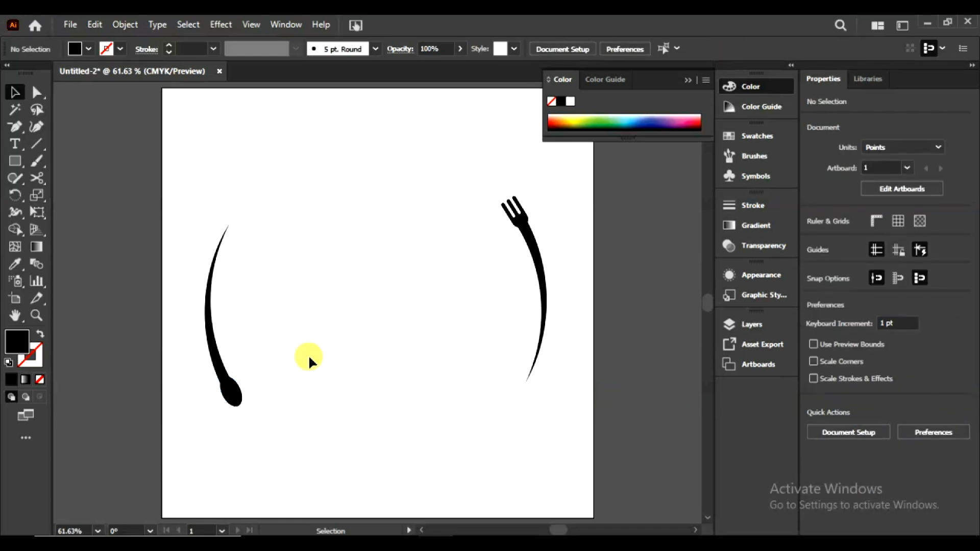
{"action": "left_click", "coordinate": [240, 385]}
{"action": "left_click_drag", "start_coordinate": [231, 395], "coordinate": [231, 394]}
{"action": "left_click", "coordinate": [284, 395]}
{"action": "left_click", "coordinate": [234, 399]}
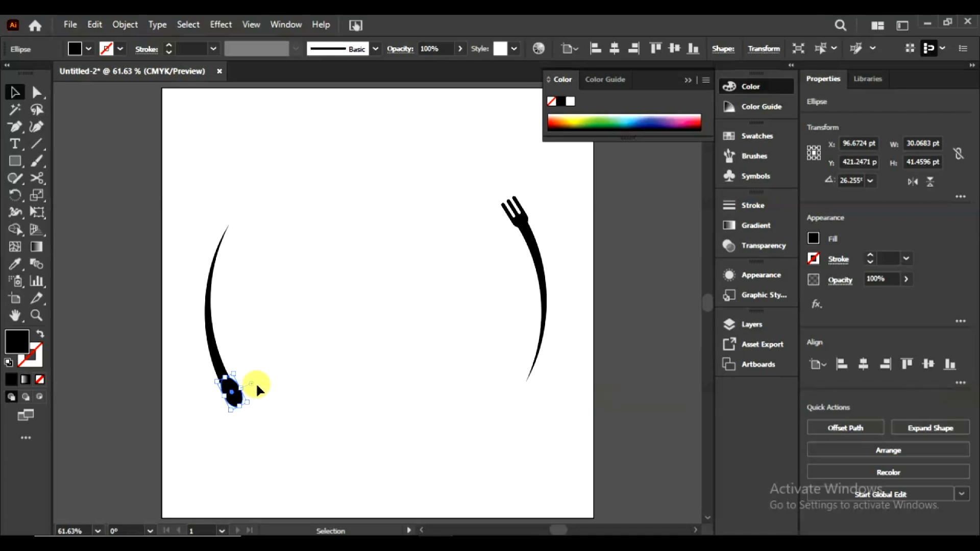
{"action": "left_click", "coordinate": [258, 388]}
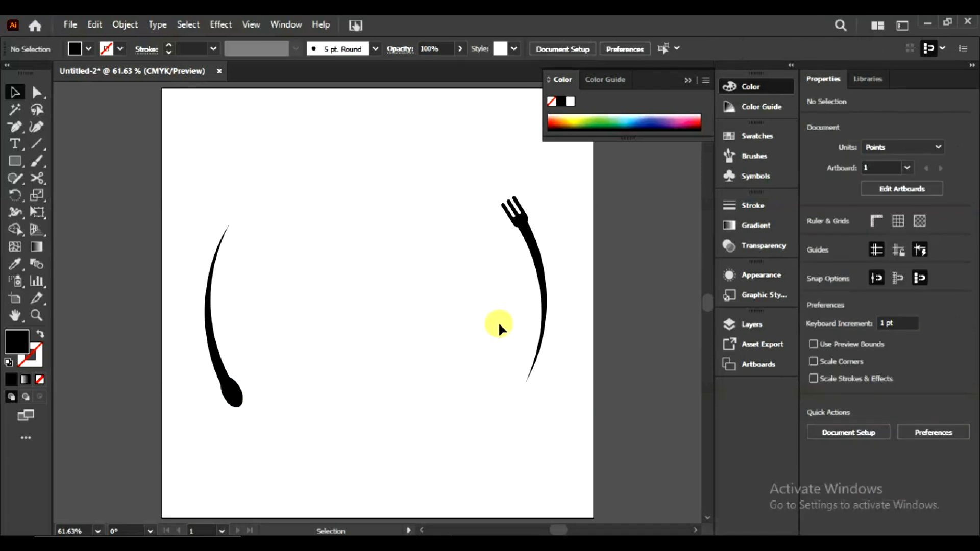
Reduce the stroke of both side arcs to 9 pt and expand their appearance into filled shapes.
{"action": "left_click", "coordinate": [207, 300]}
{"action": "left_click", "coordinate": [169, 53]}
{"action": "left_click", "coordinate": [169, 53]}
{"action": "left_click", "coordinate": [169, 53]}
{"action": "left_click", "coordinate": [169, 53]}
{"action": "left_click", "coordinate": [169, 54]}
{"action": "left_click", "coordinate": [169, 53]}
{"action": "left_click", "coordinate": [125, 25]}
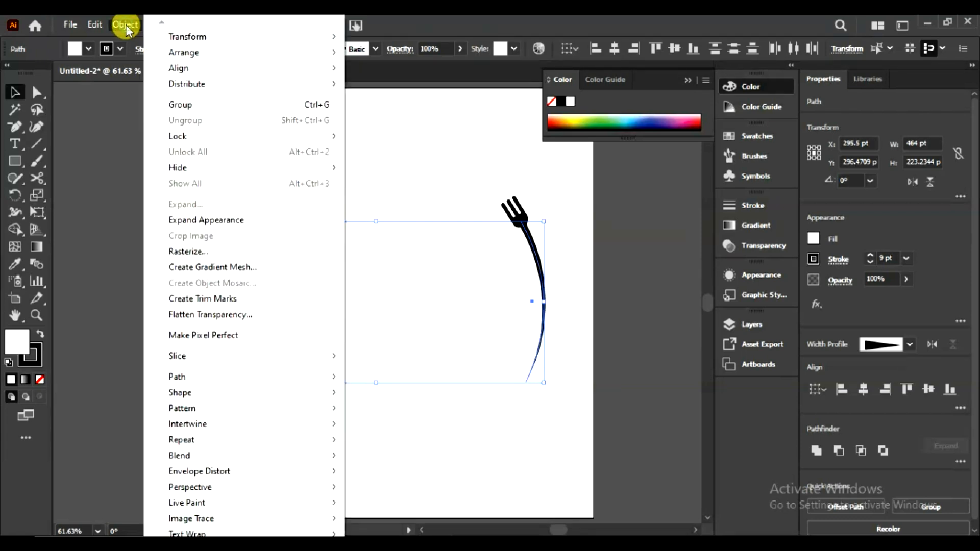
{"action": "left_click", "coordinate": [220, 219]}
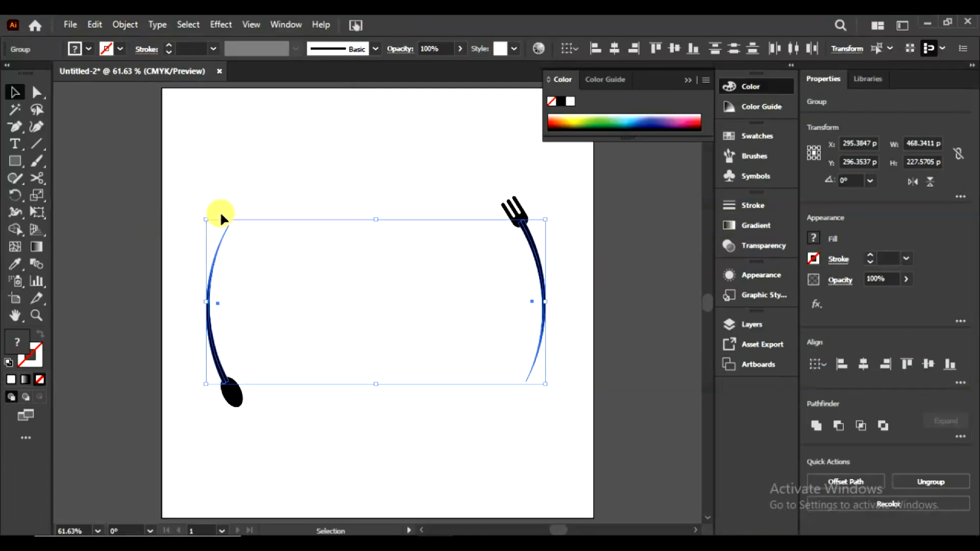
{"action": "left_click", "coordinate": [221, 211]}
Draw a circle about 452 pt in diameter between the arcs and nudge its centre to X 295 pt, Y 303 pt.
{"action": "key", "text": "l"}
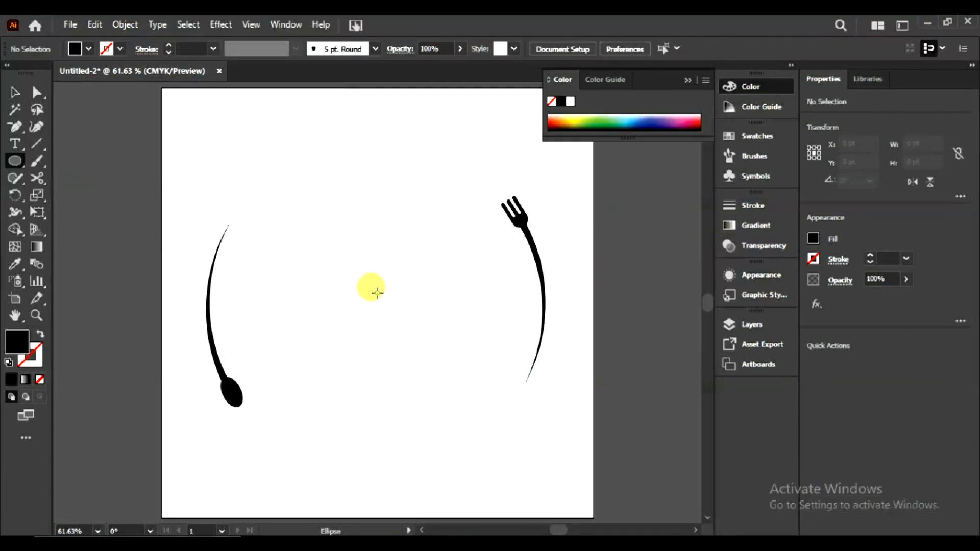
{"action": "left_click_drag", "start_coordinate": [377, 292], "coordinate": [454, 453]}
{"action": "key", "text": "Down"}
{"action": "key", "text": "Down"}
{"action": "key", "text": "Down"}
{"action": "key", "text": "Down"}
{"action": "key", "text": "Down"}
{"action": "key", "text": "Down"}
{"action": "key", "text": "Down"}
{"action": "key", "text": "Down"}
{"action": "key", "text": "Down"}
{"action": "key", "text": "Down"}
{"action": "key", "text": "Down"}
{"action": "key", "text": "Down"}
{"action": "key", "text": "Down"}
{"action": "key", "text": "Down"}
{"action": "key", "text": "Down"}
{"action": "key", "text": "Down"}
{"action": "key", "text": "Down"}
{"action": "key", "text": "Down"}
{"action": "key", "text": "Down"}
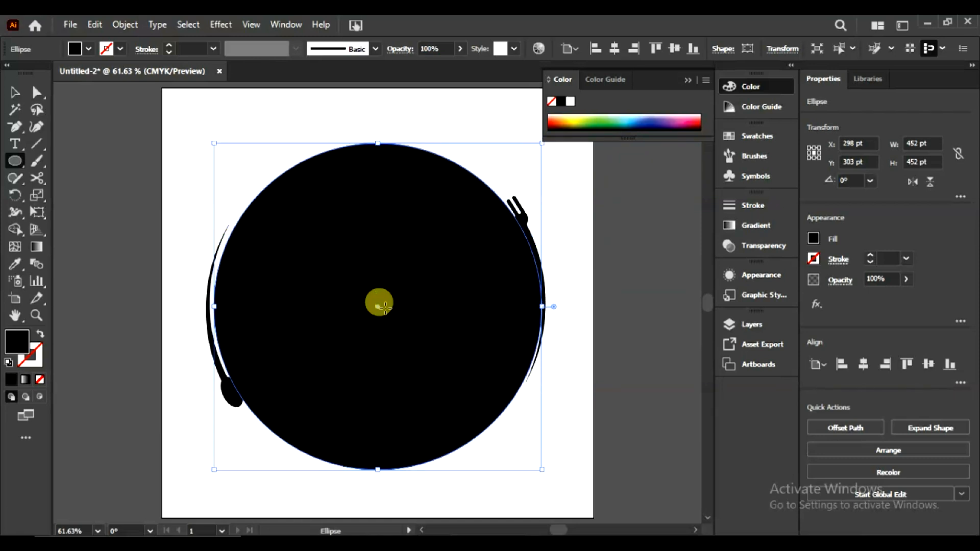
{"action": "key", "text": "Left"}
{"action": "key", "text": "Left"}
{"action": "key", "text": "Left"}
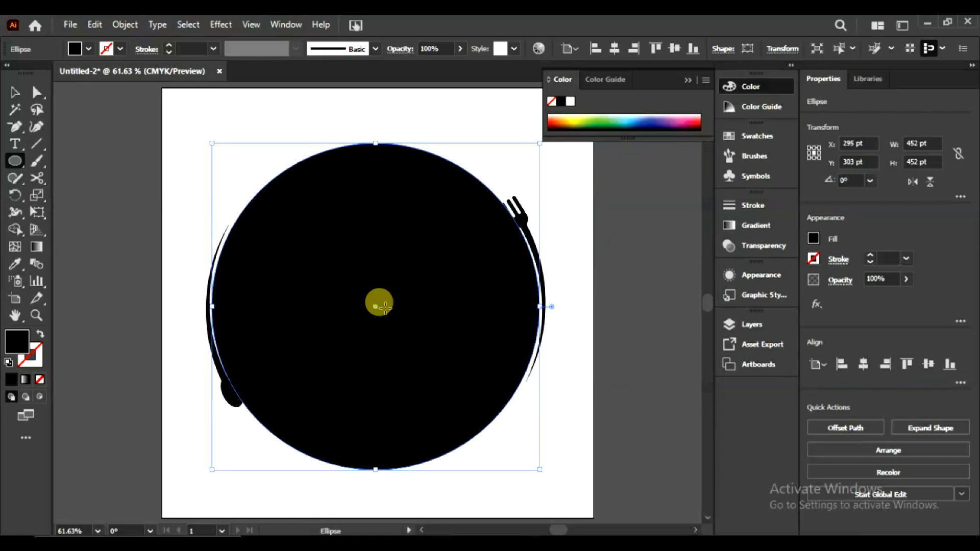
Enlarge the circle to 468 pt in diameter and swap its fill and stroke to make it an unfilled black outline.
{"action": "mouse_move", "coordinate": [541, 468]}
{"action": "left_mouse_down"}
{"action": "mouse_move", "coordinate": [547, 477]}
{"action": "mouse_move", "coordinate": [540, 470]}
{"action": "left_mouse_up"}
{"action": "left_click", "coordinate": [41, 335]}
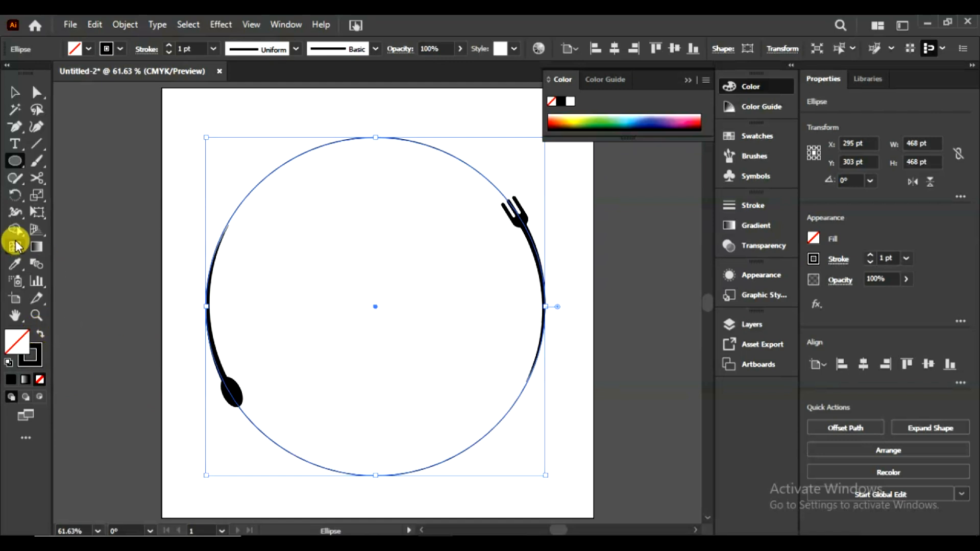
Try to cut the circle with the Scissors tool just above the left arc's upper tip.
{"action": "left_click", "coordinate": [36, 177]}
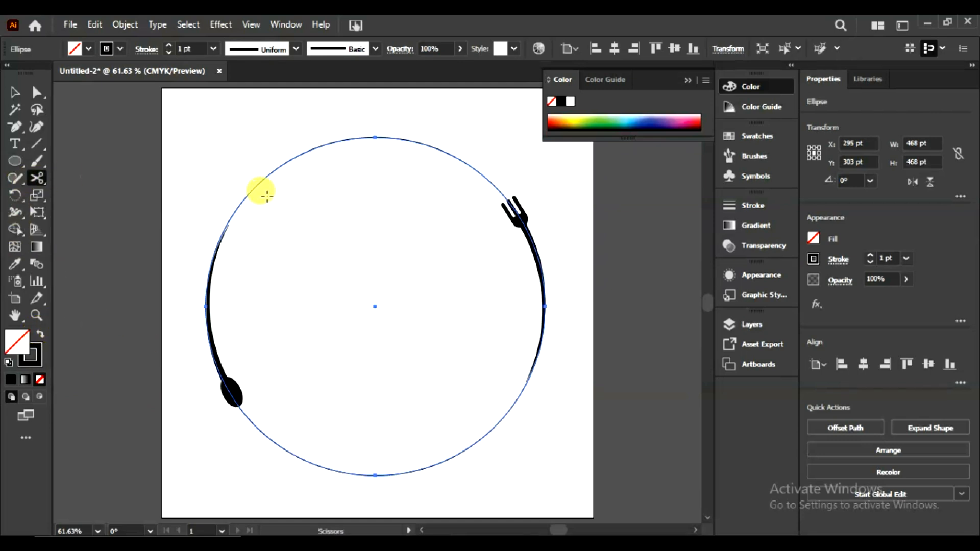
{"action": "left_click", "coordinate": [238, 204]}
{"action": "left_click", "coordinate": [633, 302]}
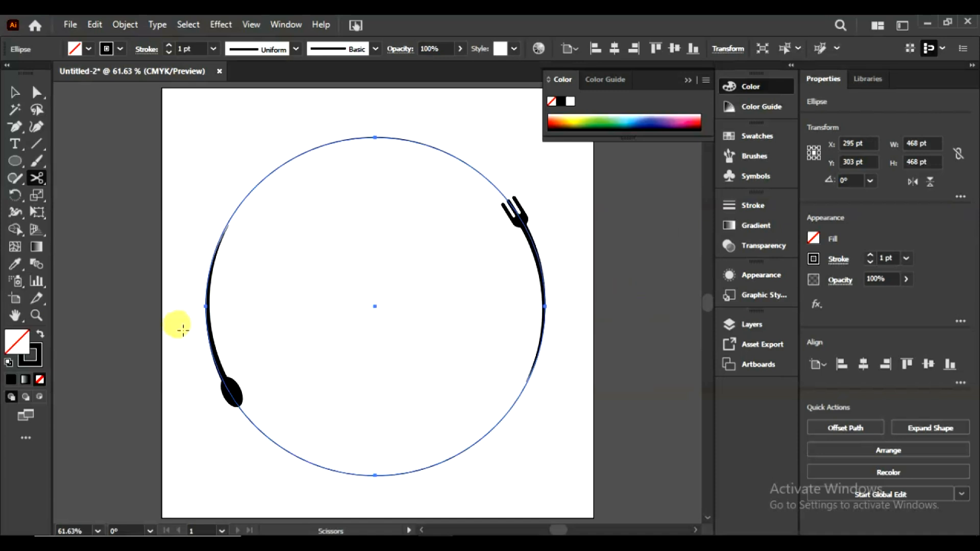
{"action": "left_click", "coordinate": [235, 208]}
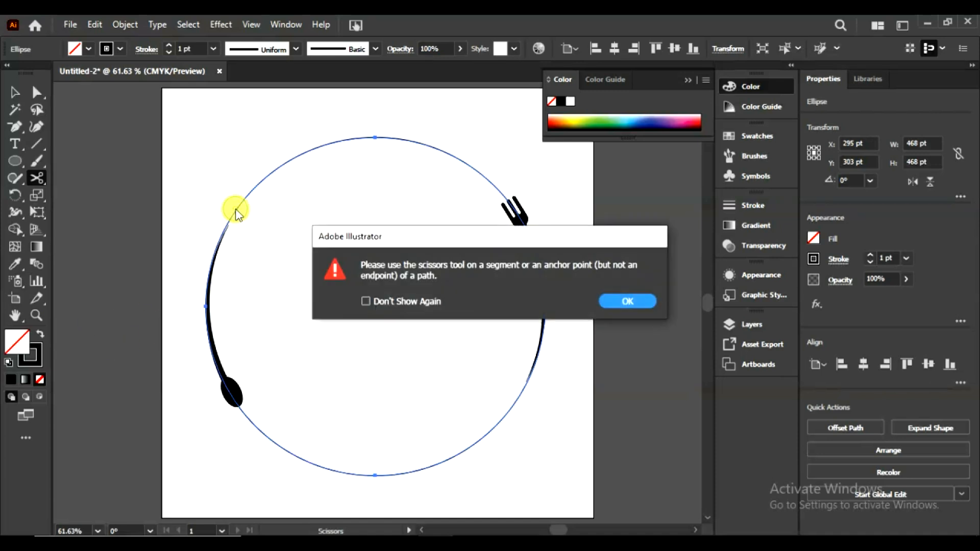
{"action": "left_click", "coordinate": [635, 302]}
{"action": "left_click", "coordinate": [14, 92]}
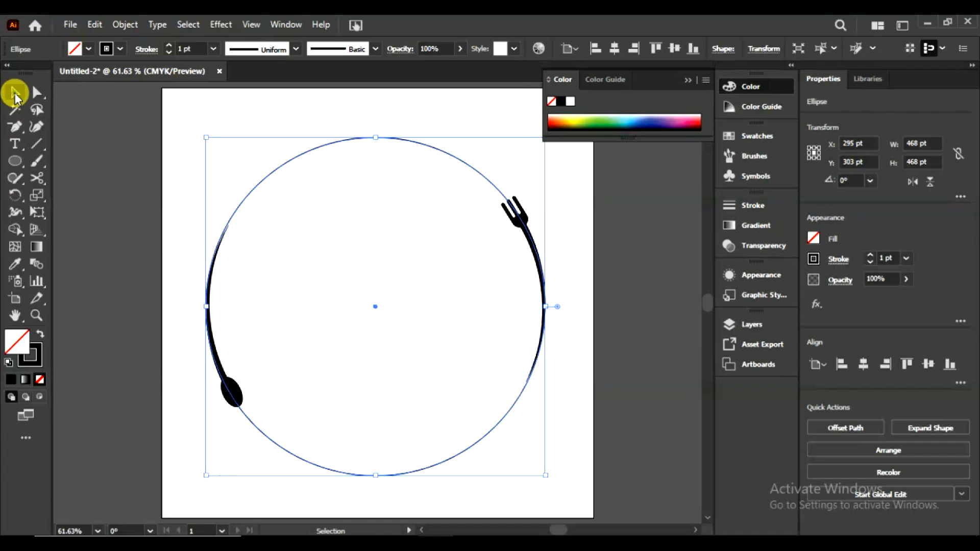
Set the circle's stroke weight to 5 pt.
{"action": "left_click", "coordinate": [168, 45]}
{"action": "left_click", "coordinate": [168, 45]}
{"action": "left_click", "coordinate": [167, 46]}
{"action": "left_click", "coordinate": [168, 45]}
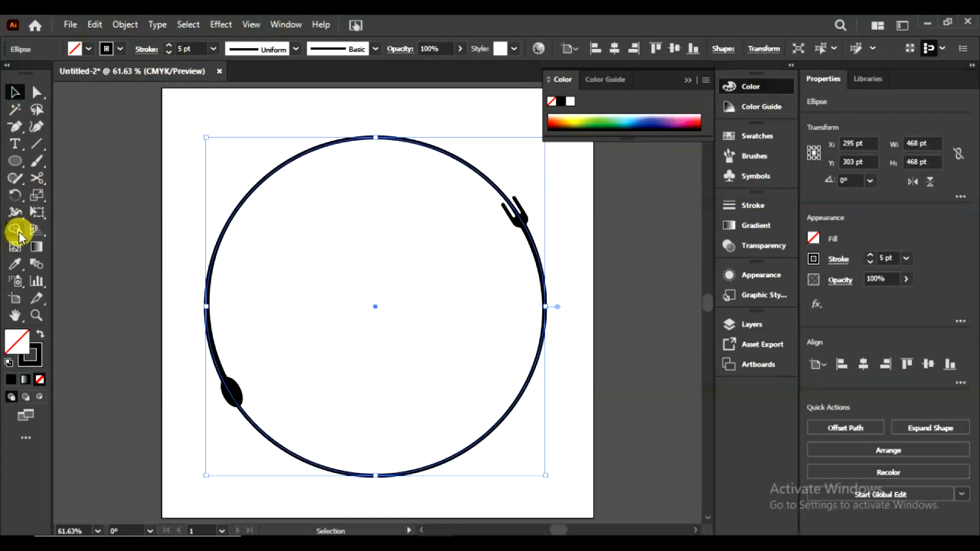
Cut the circle with the Scissors tool just beyond both ends of the spoon and both ends of the fork.
{"action": "left_click", "coordinate": [37, 178]}
{"action": "left_click", "coordinate": [237, 207]}
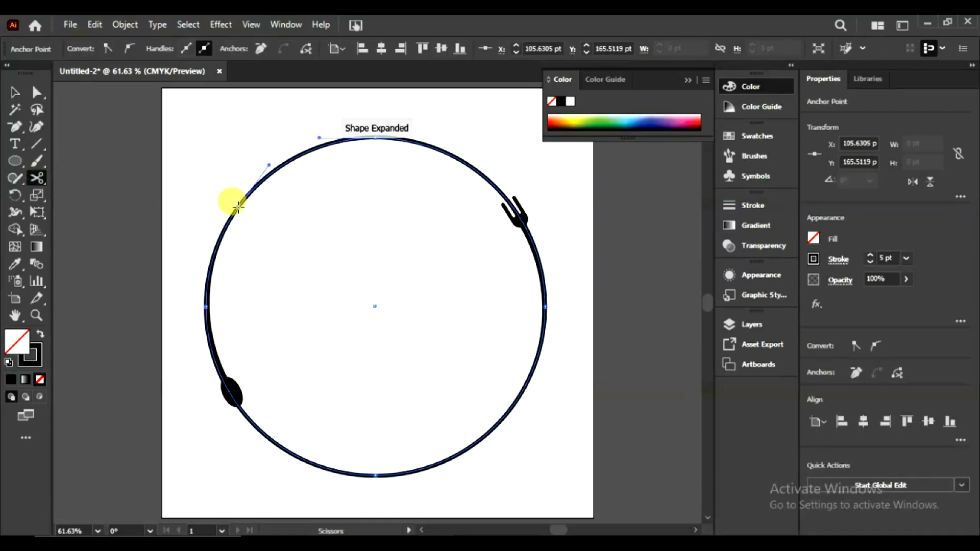
{"action": "left_click", "coordinate": [495, 186]}
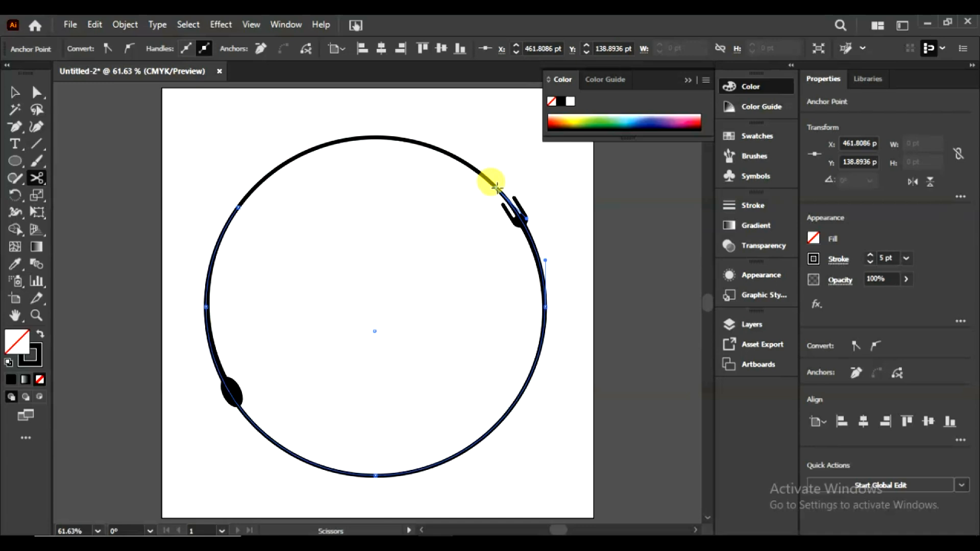
{"action": "left_click", "coordinate": [247, 418]}
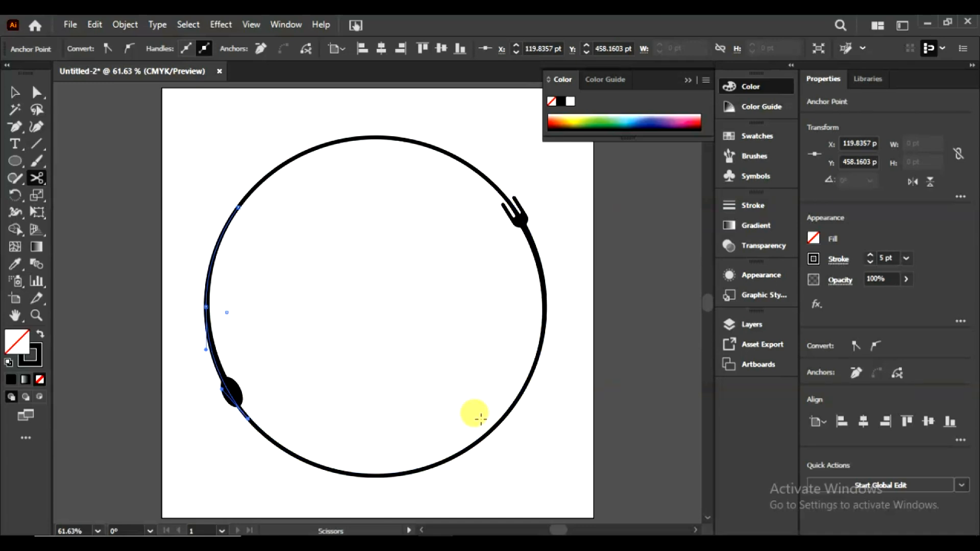
{"action": "left_click", "coordinate": [526, 389]}
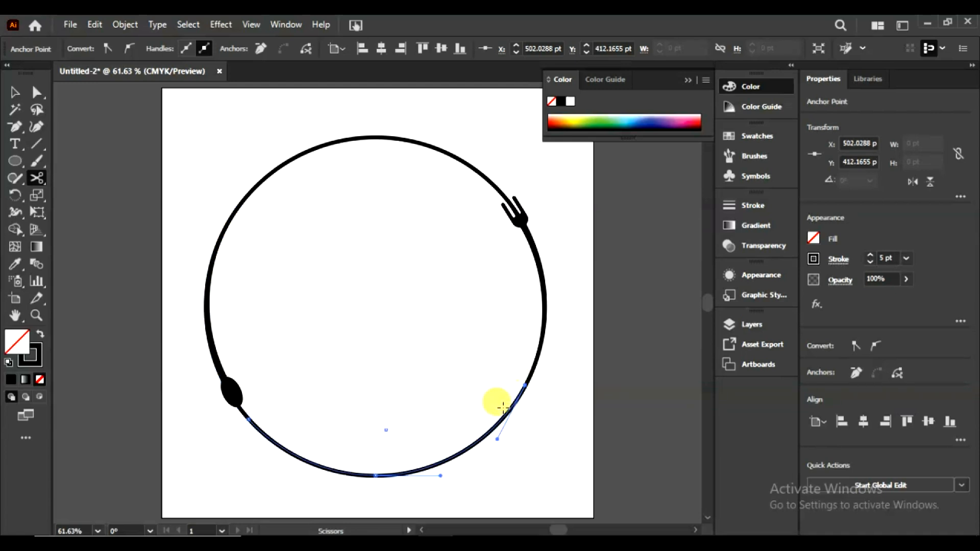
{"action": "left_click", "coordinate": [15, 92]}
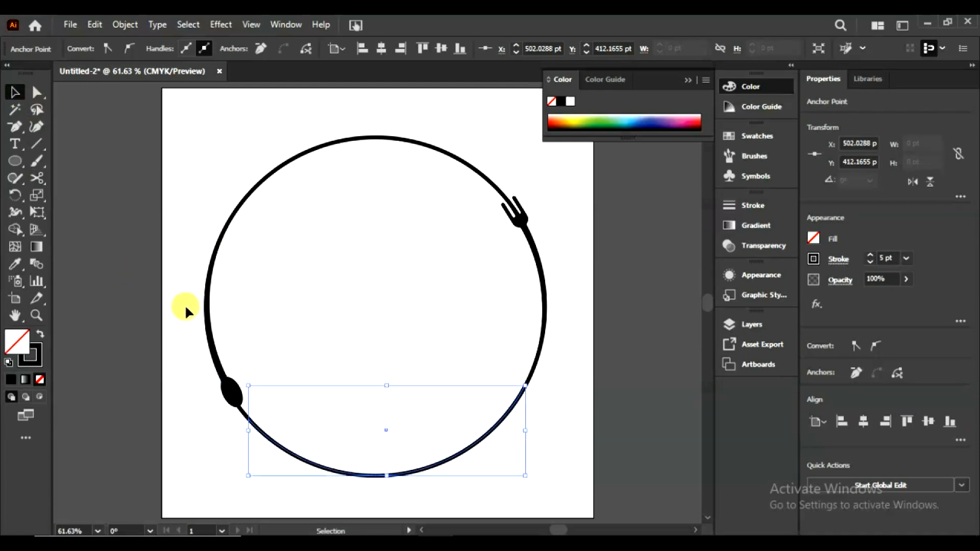
{"action": "left_click", "coordinate": [206, 321]}
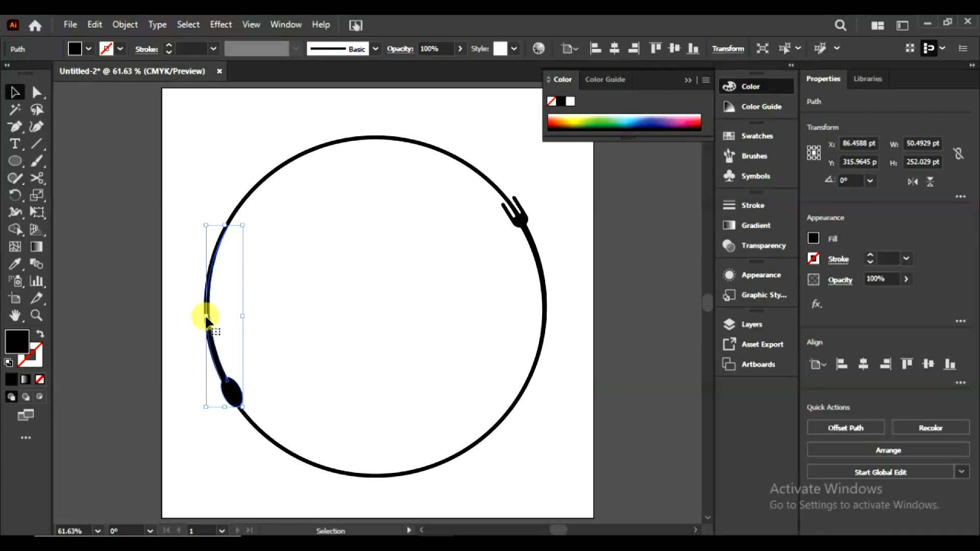
{"action": "key", "text": "Delete"}
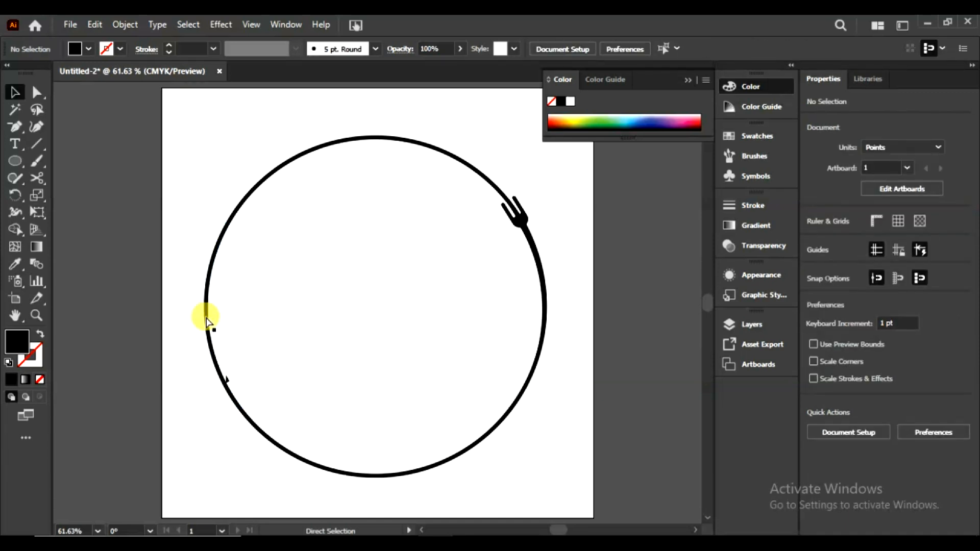
{"action": "key", "text": "ctrl+z"}
{"action": "left_click", "coordinate": [262, 315]}
Pull the circle's left and right segments away from the spoon and fork and delete both segments.
{"action": "left_click_drag", "start_coordinate": [228, 222], "coordinate": [295, 228]}
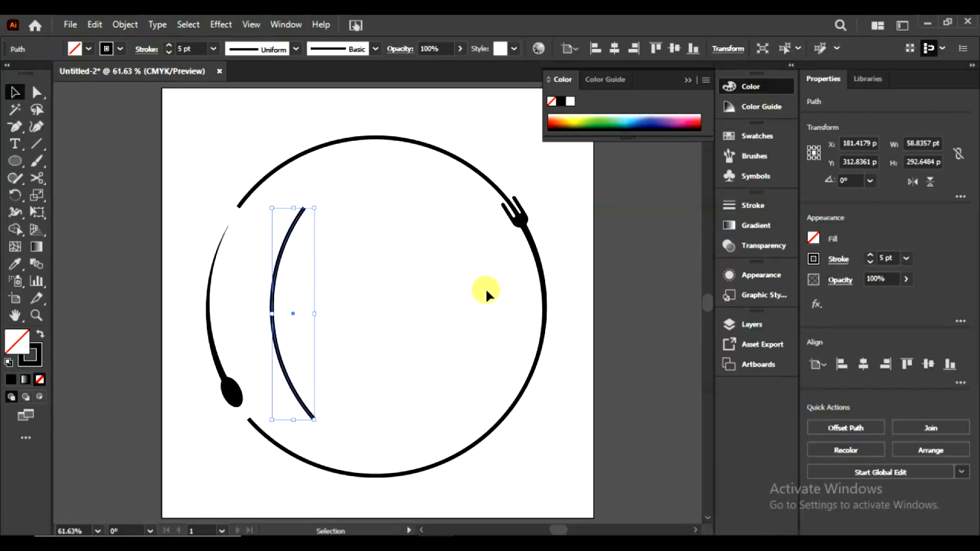
{"action": "left_click_drag", "start_coordinate": [516, 214], "coordinate": [394, 239]}
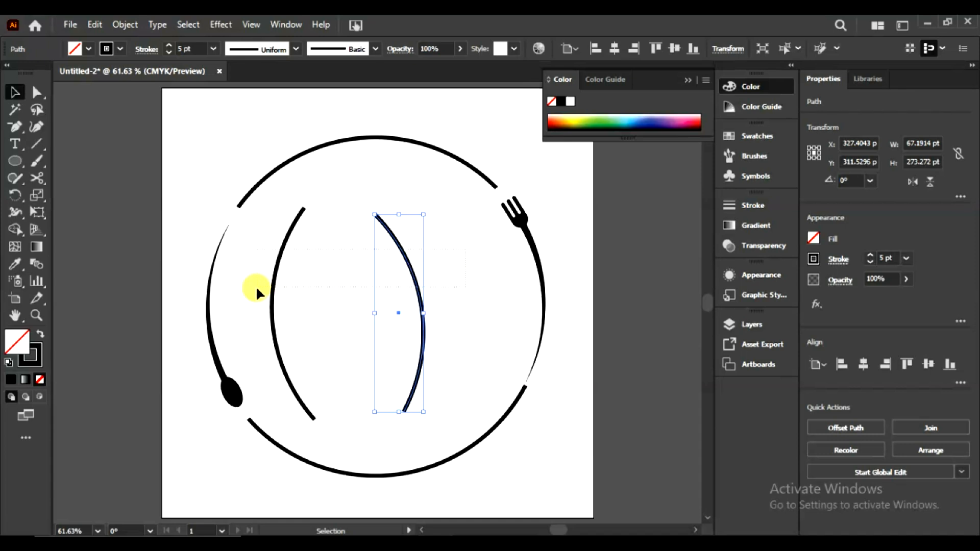
{"action": "left_click_drag", "start_coordinate": [257, 288], "coordinate": [257, 287]}
{"action": "key", "text": "Delete"}
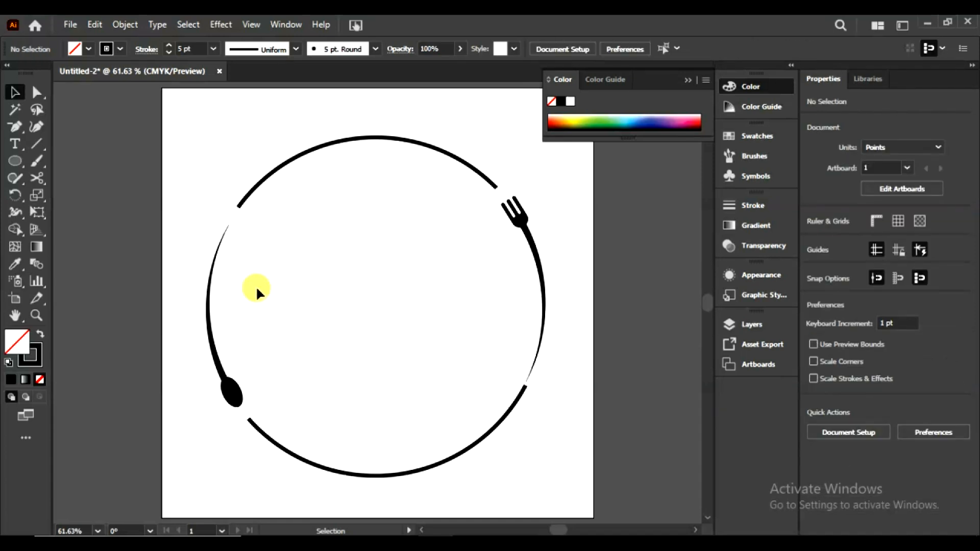
Place path text reading FOOD LOGO DESIGN along the upper circle arc, replacing the placeholder text.
{"action": "right_click", "coordinate": [17, 145]}
{"action": "left_click", "coordinate": [86, 178]}
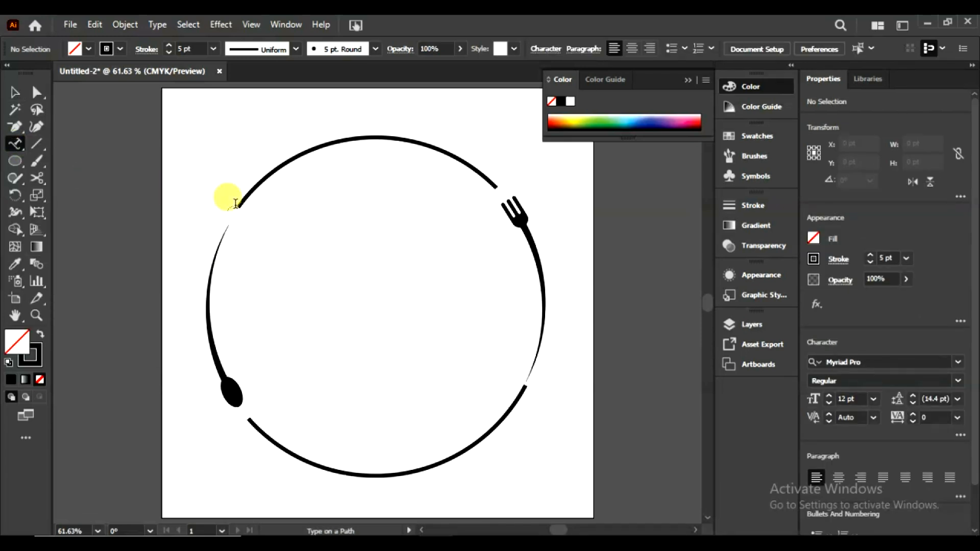
{"action": "left_click", "coordinate": [241, 200]}
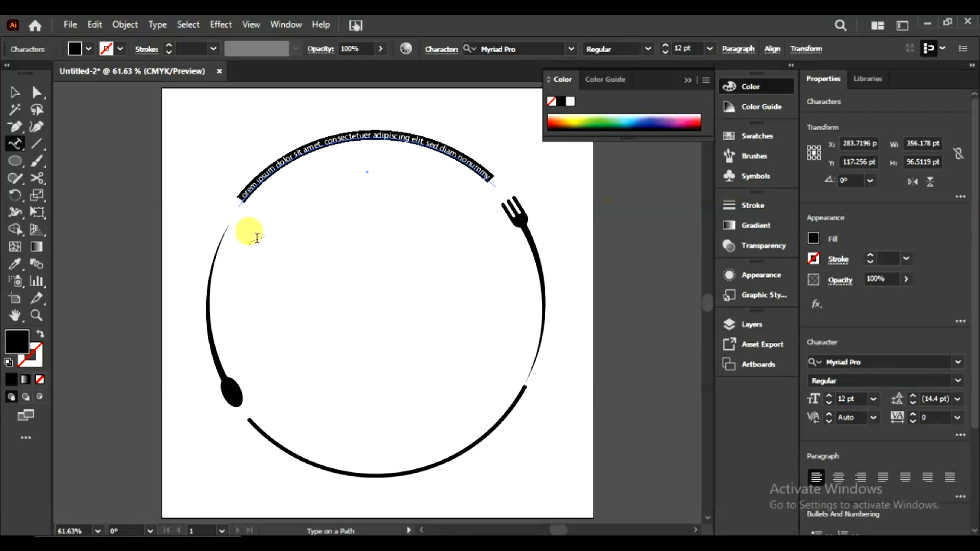
{"action": "key", "text": "BackSpace"}
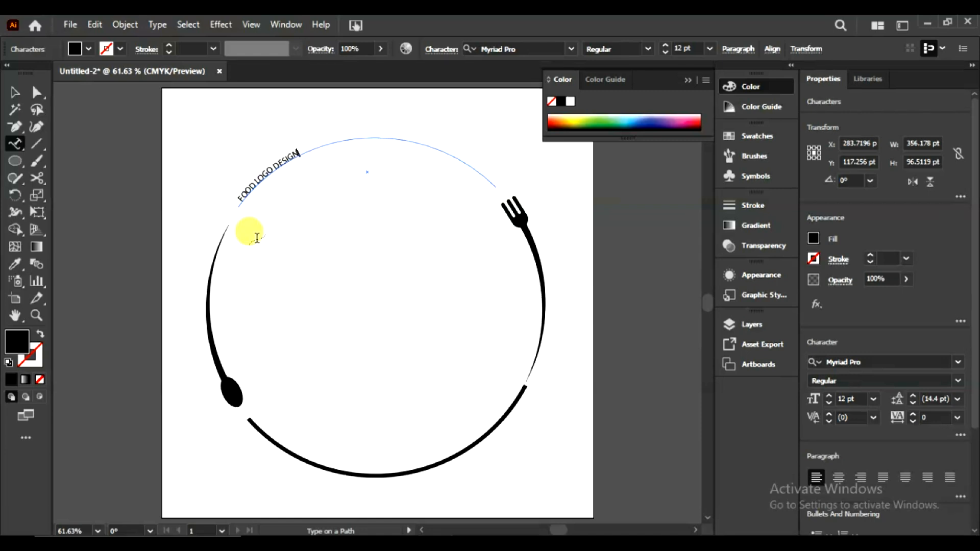
Align the FOOD LOGO DESIGN text to the center of its path, keeping the Rainbow effect.
{"action": "left_click", "coordinate": [17, 96]}
{"action": "left_click", "coordinate": [157, 24]}
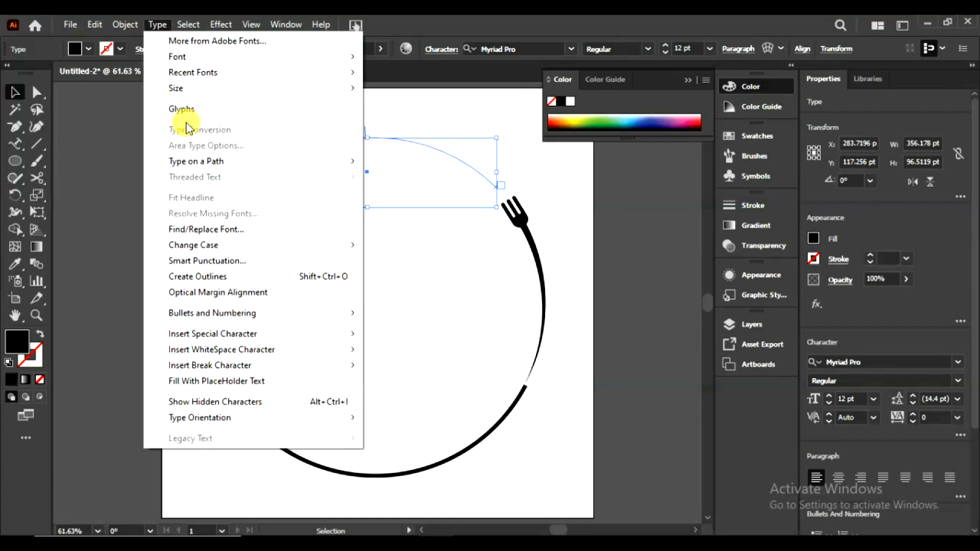
{"action": "mouse_move", "coordinate": [278, 162]}
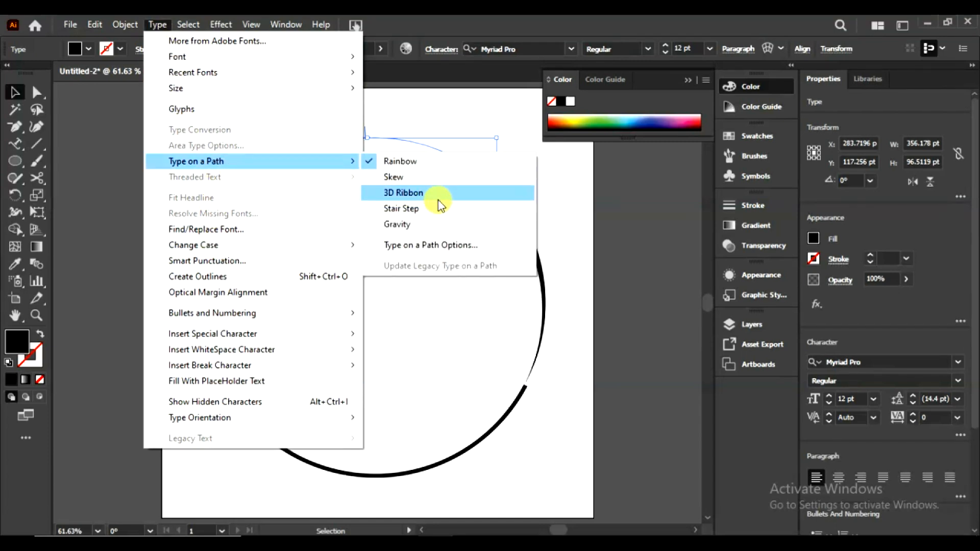
{"action": "left_click", "coordinate": [431, 244]}
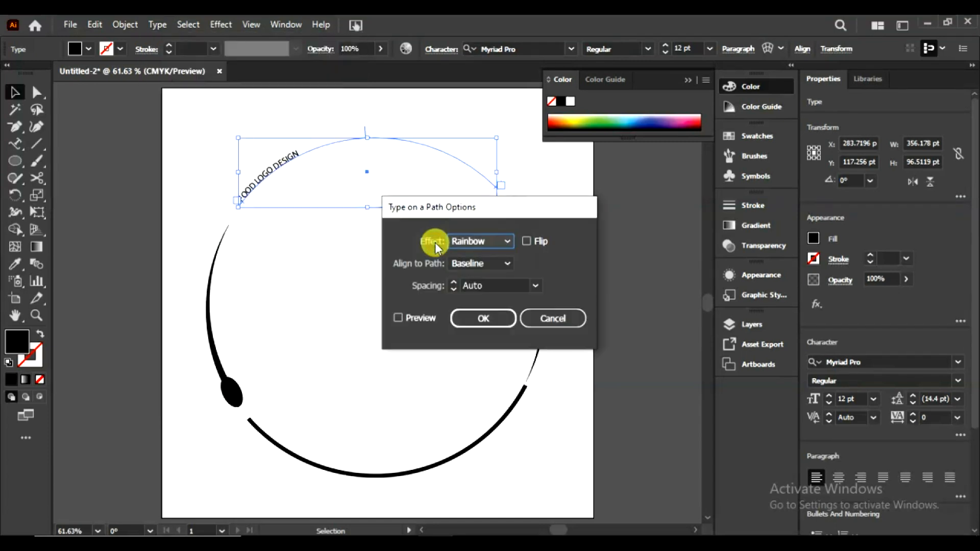
{"action": "left_click", "coordinate": [498, 270]}
{"action": "left_click", "coordinate": [478, 307]}
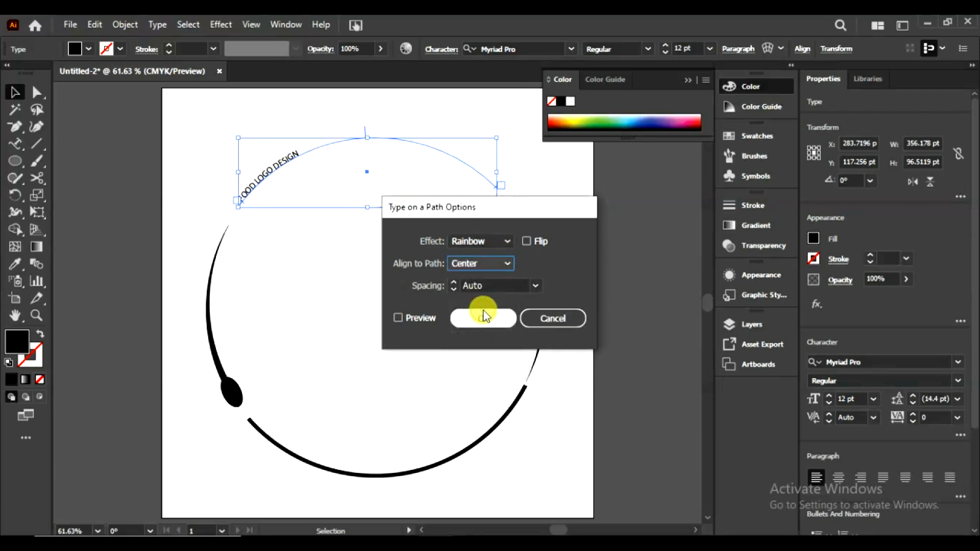
{"action": "left_click", "coordinate": [483, 318]}
Enlarge the FOOD LOGO DESIGN text to 44 pt and set its font to Fredoka One.
{"action": "left_click", "coordinate": [829, 395]}
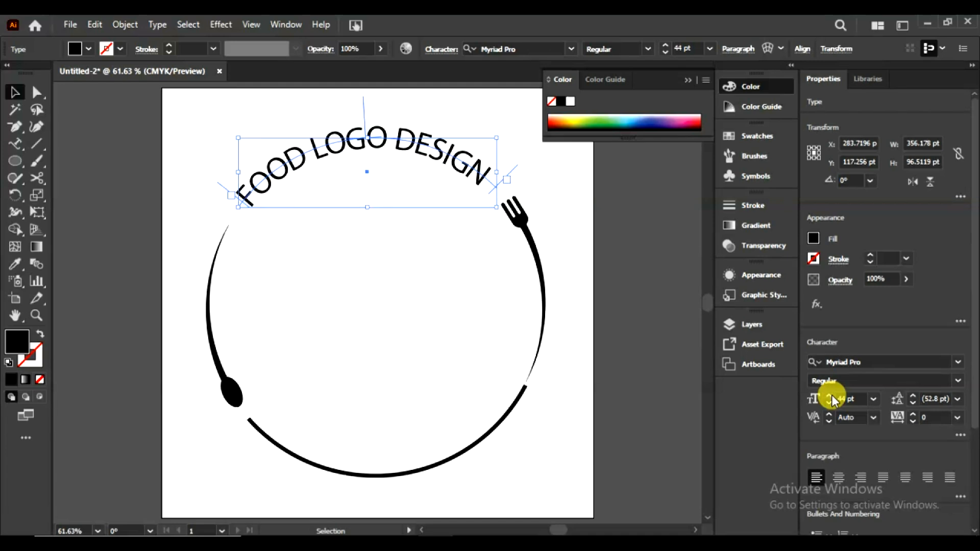
{"action": "left_click", "coordinate": [570, 50]}
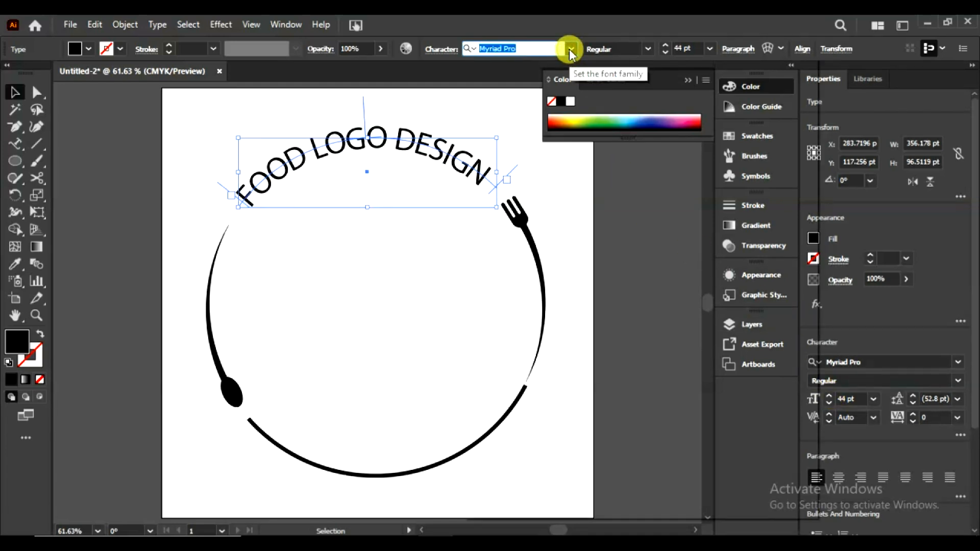
{"action": "left_click", "coordinate": [570, 50]}
{"action": "scroll", "coordinate": [646, 163], "scroll_direction": "down", "scroll_amount": 15}
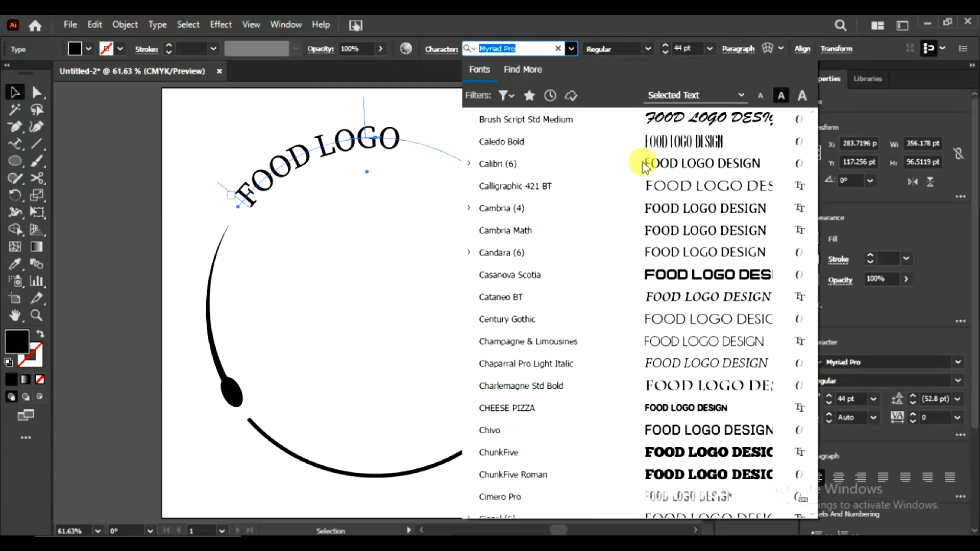
{"action": "scroll", "coordinate": [638, 193], "scroll_direction": "down", "scroll_amount": 6}
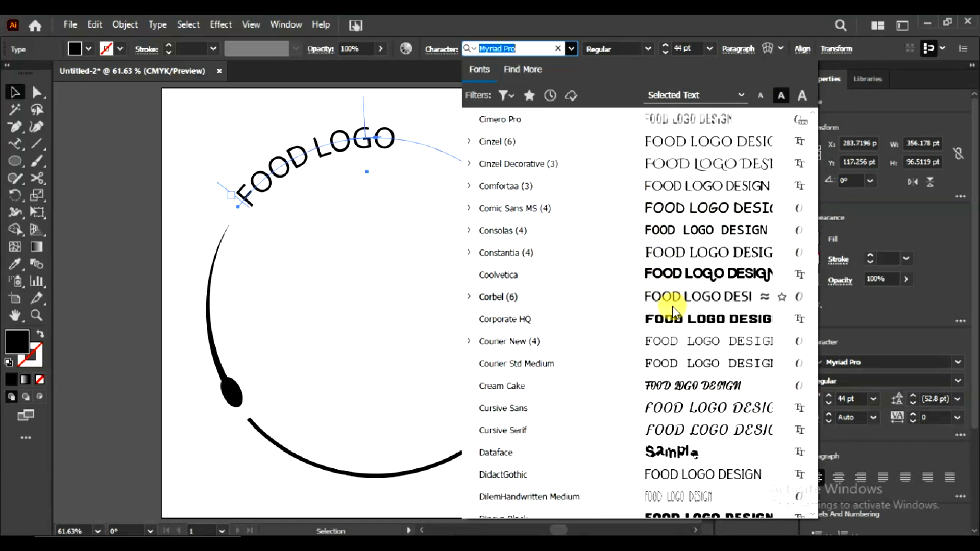
{"action": "scroll", "coordinate": [676, 321], "scroll_direction": "down", "scroll_amount": 6}
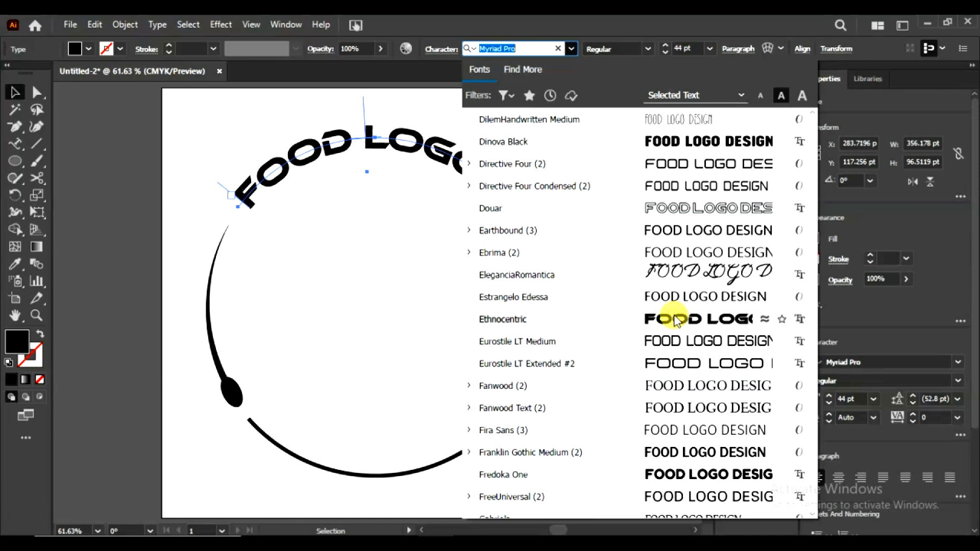
{"action": "left_click", "coordinate": [686, 476]}
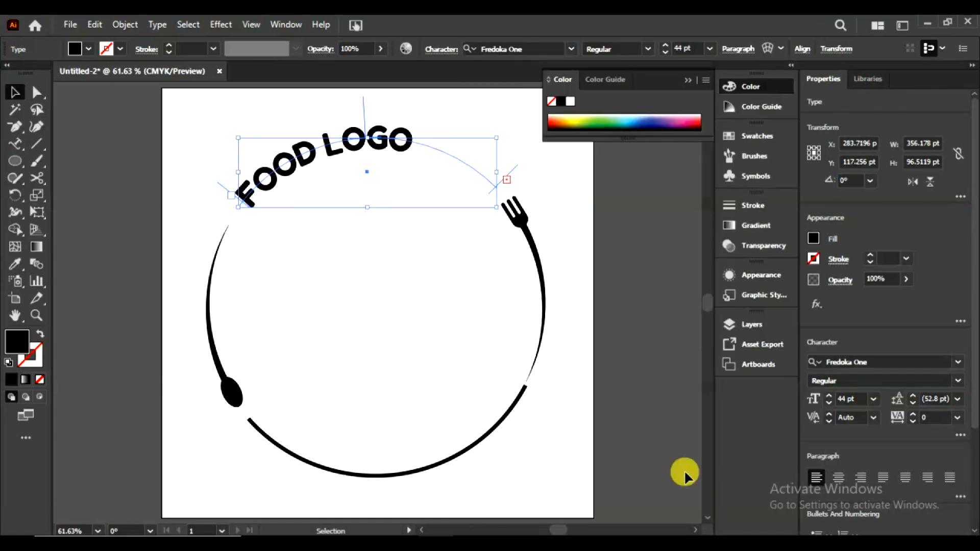
Reduce the FOOD LOGO DESIGN text to 39 pt and deselect it.
{"action": "left_click", "coordinate": [825, 406]}
{"action": "left_click", "coordinate": [829, 403]}
{"action": "left_click", "coordinate": [829, 404]}
{"action": "left_click", "coordinate": [829, 404]}
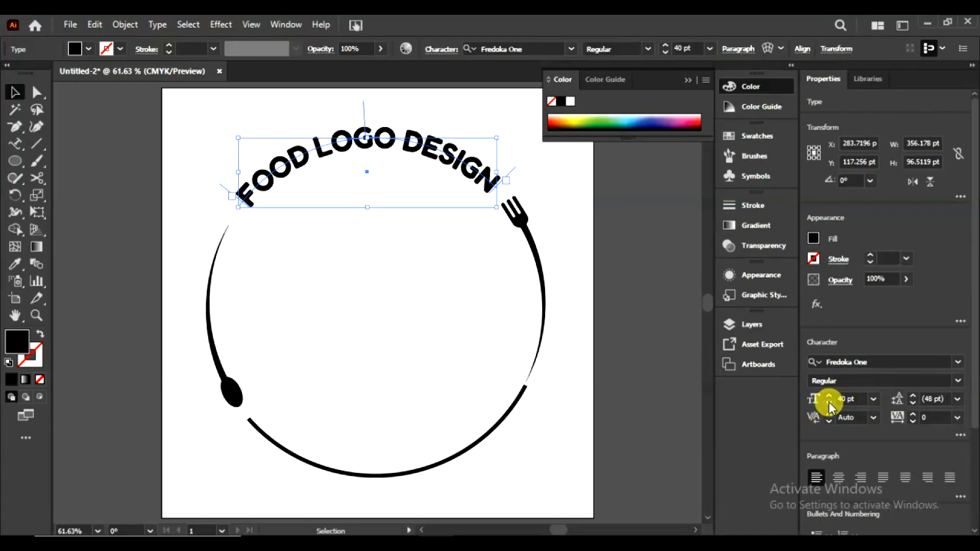
{"action": "left_click", "coordinate": [829, 404]}
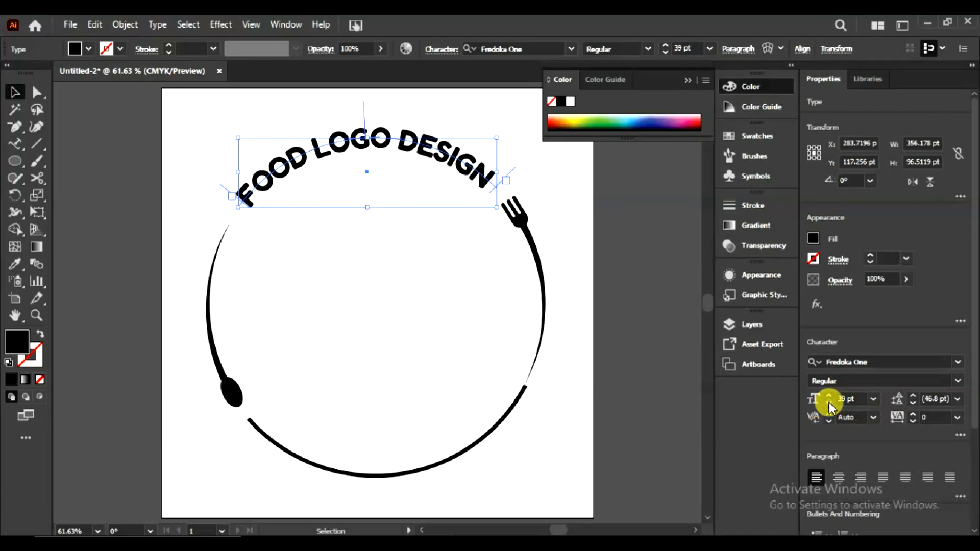
{"action": "left_click", "coordinate": [581, 257]}
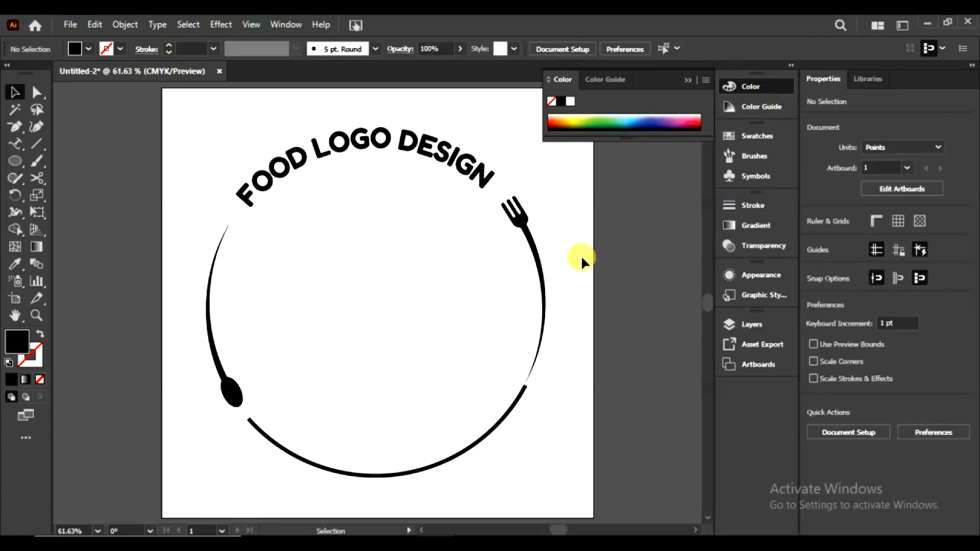
Place path text reading Restaurant logo along the lower circle arc, replacing the placeholder text.
{"action": "left_click", "coordinate": [265, 187]}
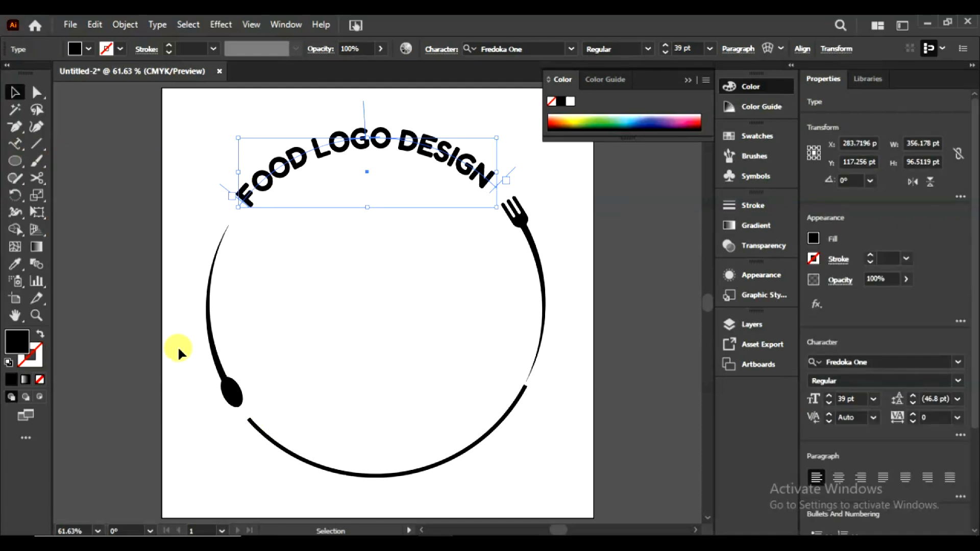
{"action": "left_click", "coordinate": [14, 144]}
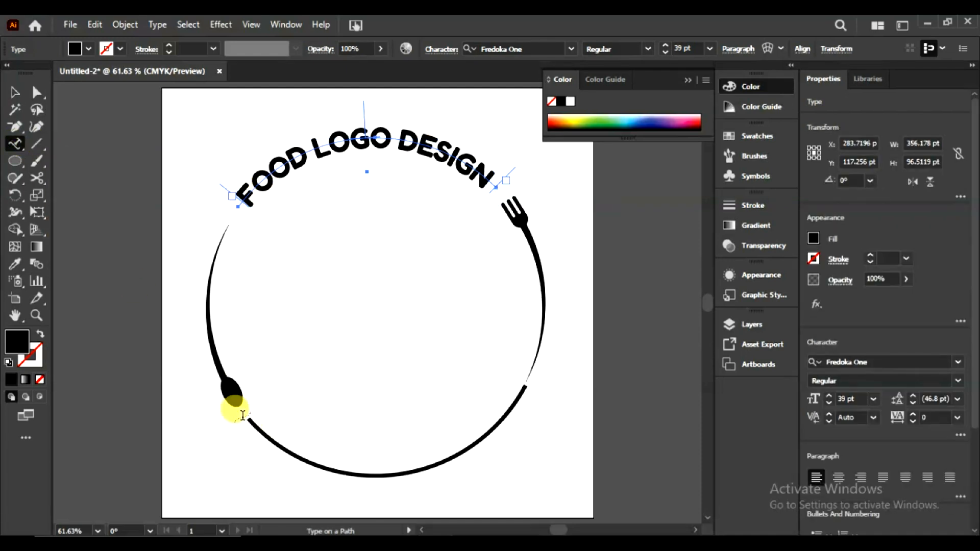
{"action": "left_click", "coordinate": [514, 402]}
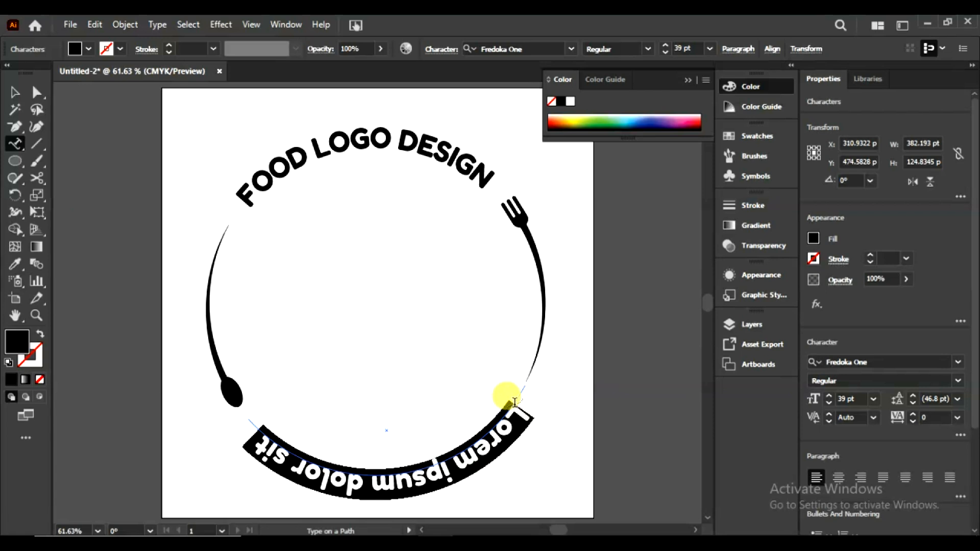
{"action": "type", "text": "D"}
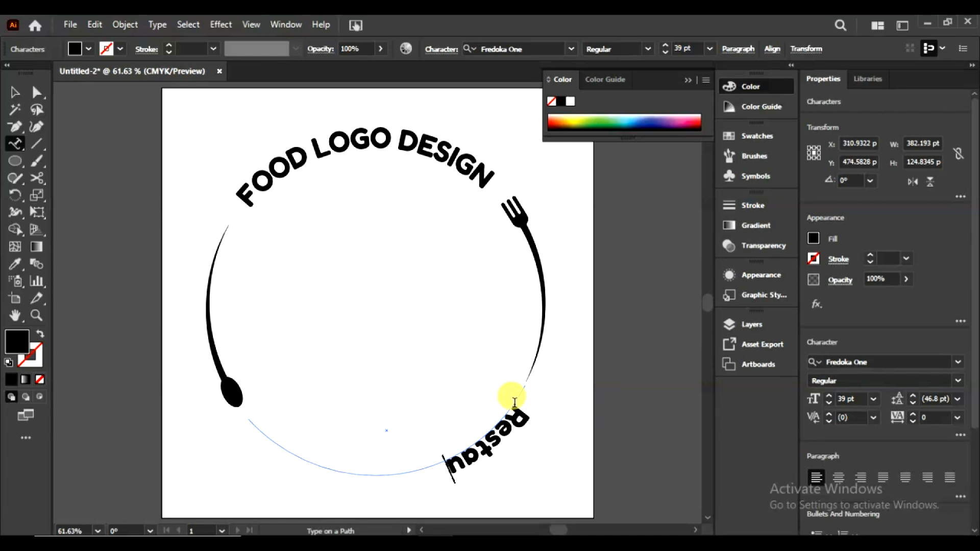
{"action": "type", "text": "ant logo"}
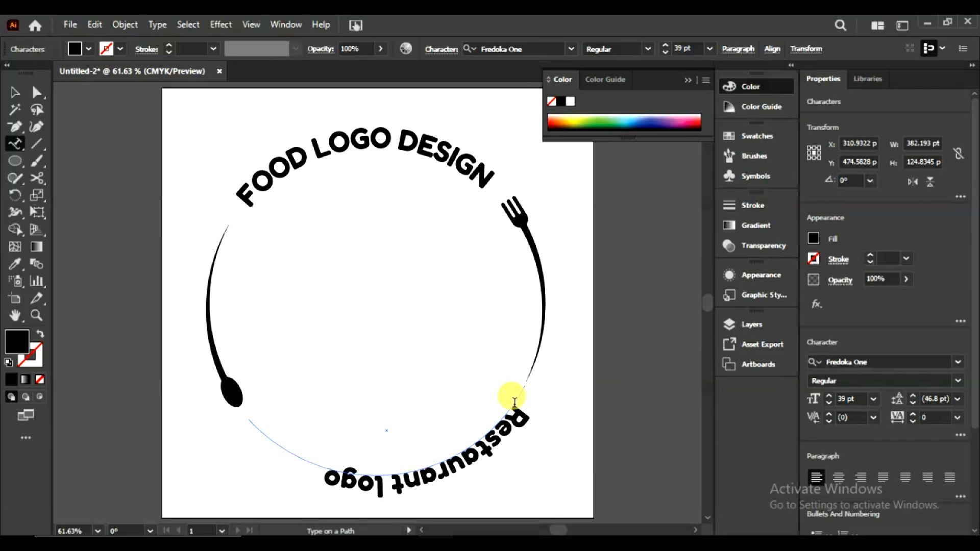
Flip the Restaurant logo text to the inner side of the lower arc so it reads upright from the spoon end.
{"action": "left_click_drag", "start_coordinate": [525, 407], "coordinate": [319, 453]}
{"action": "left_click", "coordinate": [37, 93]}
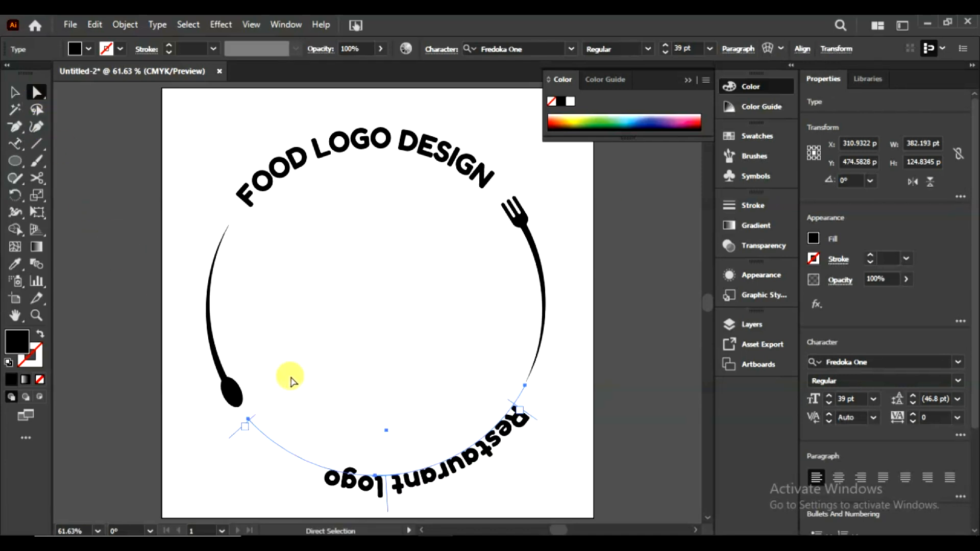
{"action": "left_click_drag", "start_coordinate": [387, 509], "coordinate": [387, 472]}
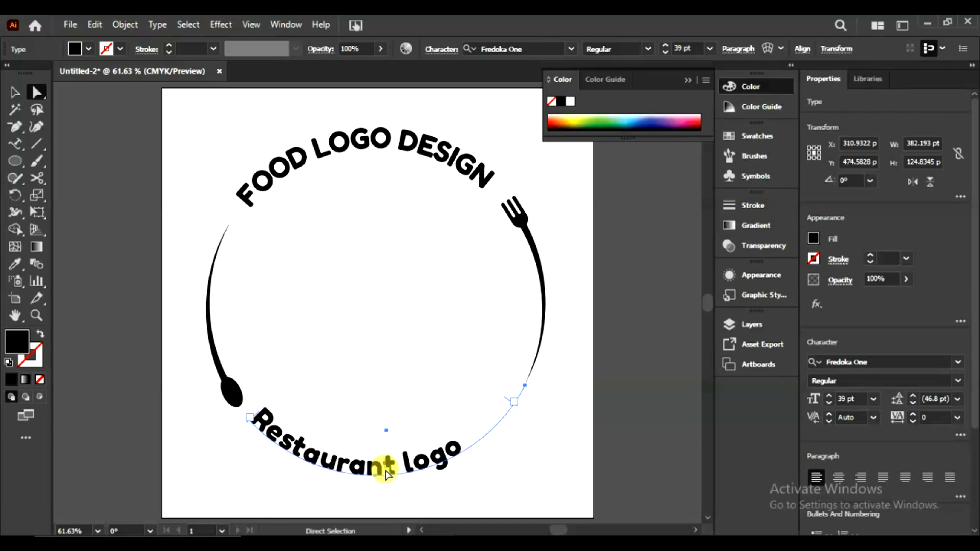
Align the Restaurant logo text to the center of its path.
{"action": "left_click", "coordinate": [158, 24]}
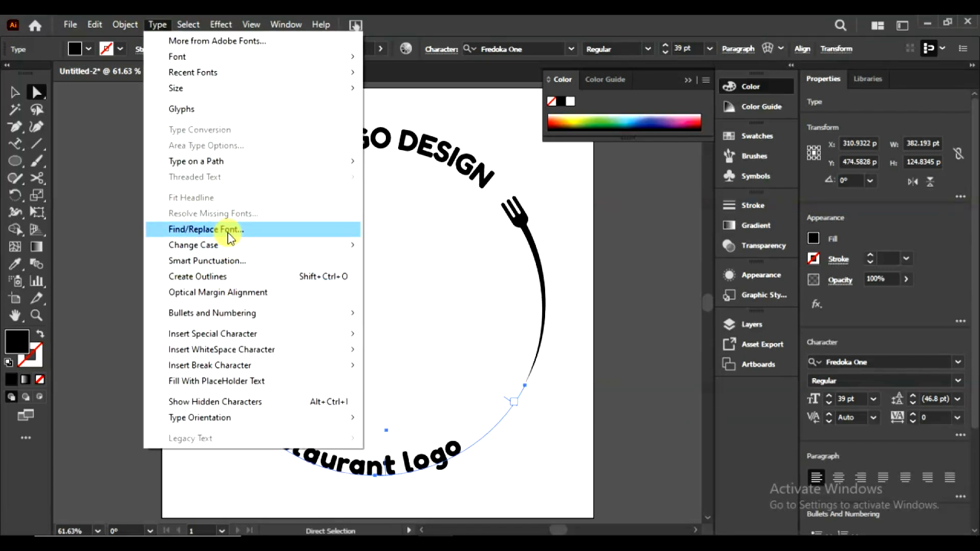
{"action": "mouse_move", "coordinate": [230, 161]}
{"action": "left_click", "coordinate": [483, 246]}
{"action": "left_click", "coordinate": [482, 263]}
{"action": "left_click", "coordinate": [478, 309]}
{"action": "left_click", "coordinate": [483, 318]}
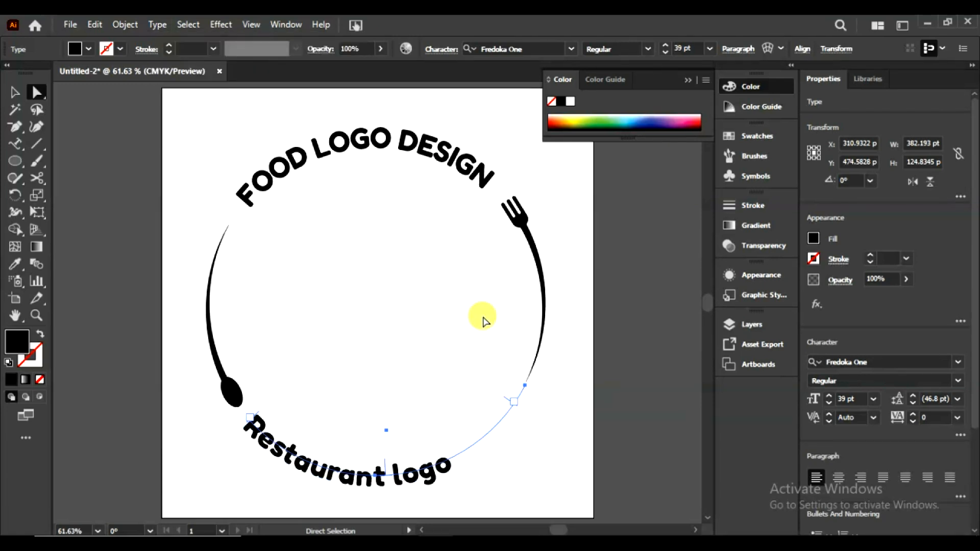
Change the Restaurant logo text to uppercase.
{"action": "left_click", "coordinate": [155, 24]}
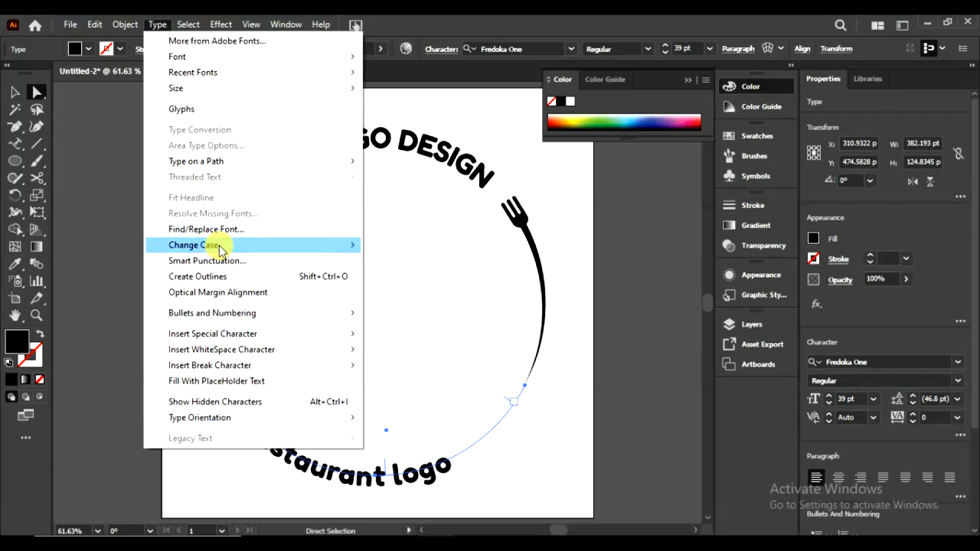
{"action": "mouse_move", "coordinate": [219, 246]}
{"action": "left_click", "coordinate": [398, 245]}
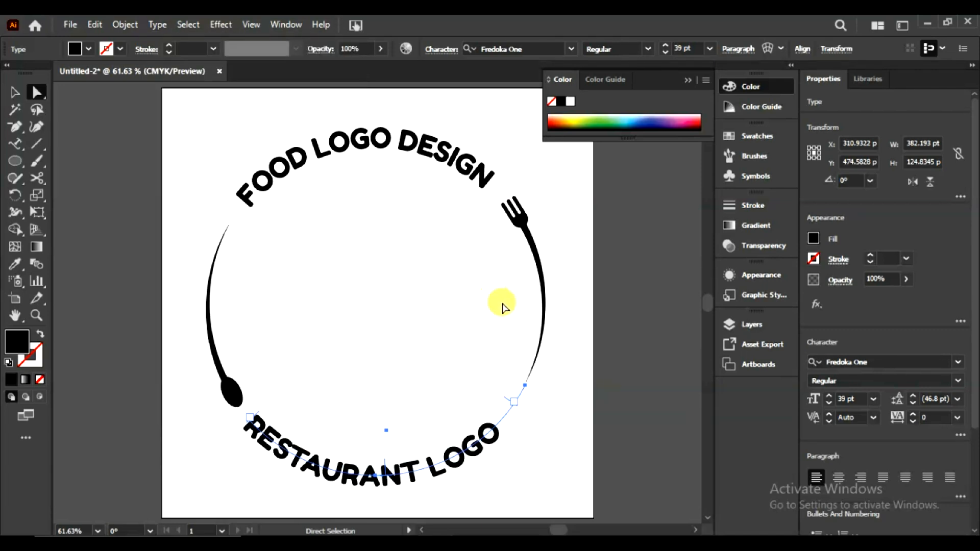
Set the RESTAURANT LOGO text to 37 pt with 102 tracking and deselect it.
{"action": "left_click", "coordinate": [829, 402]}
{"action": "left_click", "coordinate": [829, 402]}
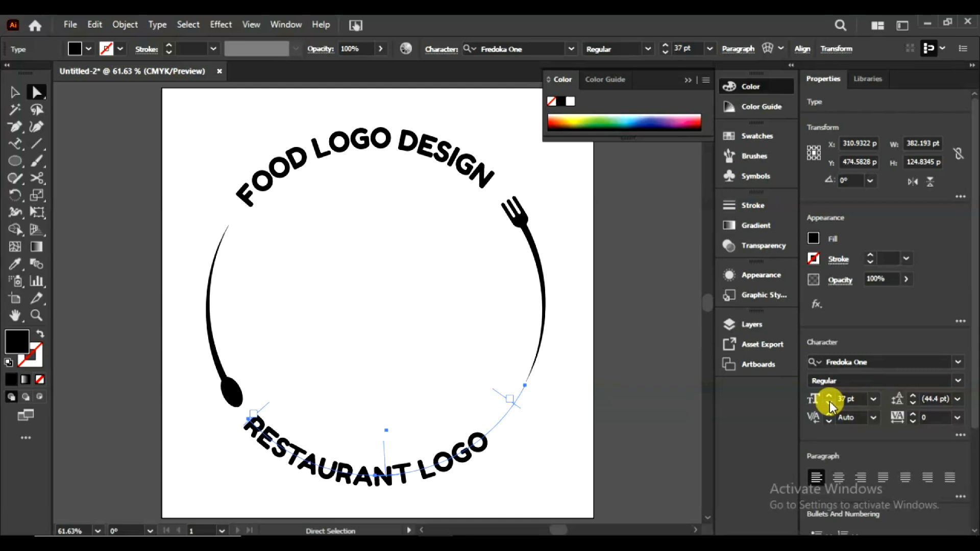
{"action": "left_click", "coordinate": [915, 415]}
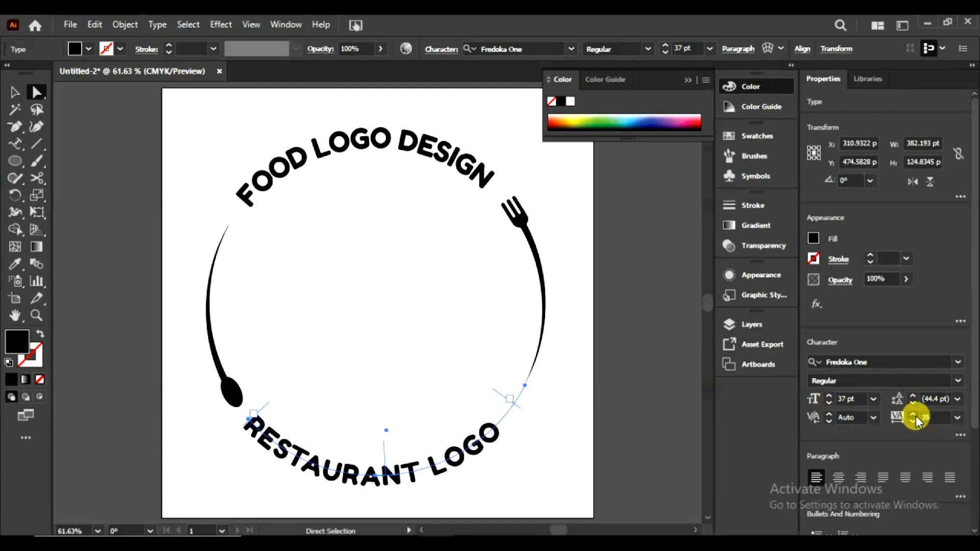
{"action": "left_click", "coordinate": [916, 416]}
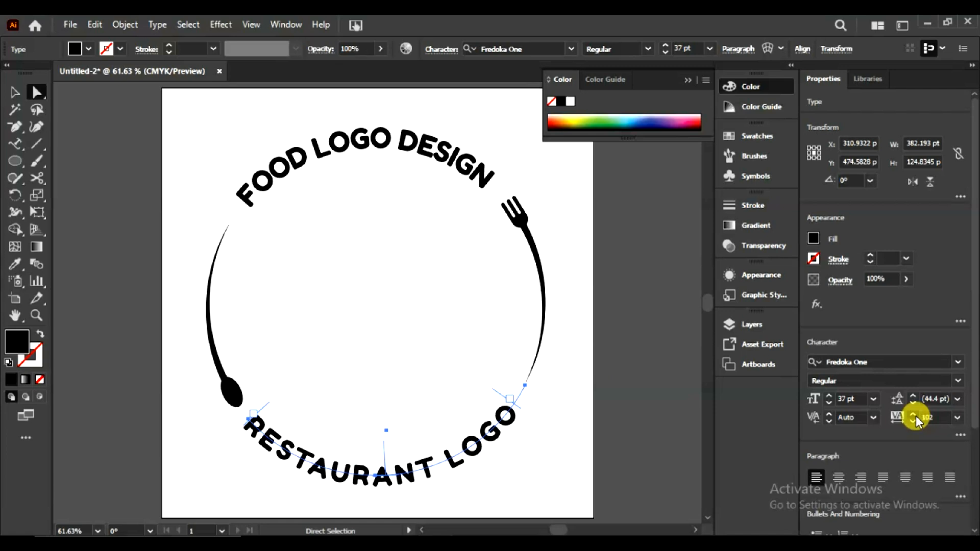
{"action": "left_click", "coordinate": [472, 320]}
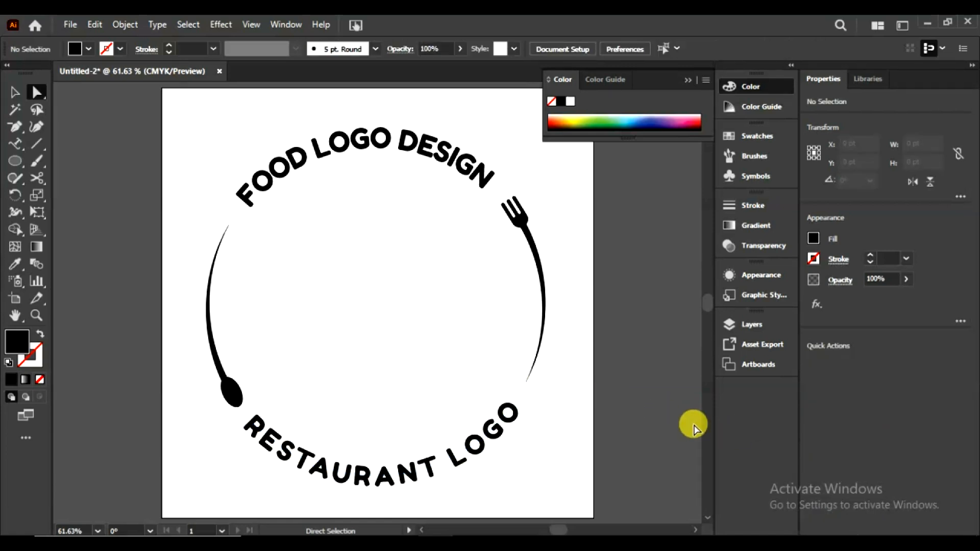
Draw a circle about 416 pt in diameter, centered inside the ring of text and cutlery.
{"action": "left_click_drag", "start_coordinate": [16, 166], "coordinate": [42, 192]}
{"action": "left_click_drag", "start_coordinate": [314, 226], "coordinate": [496, 419]}
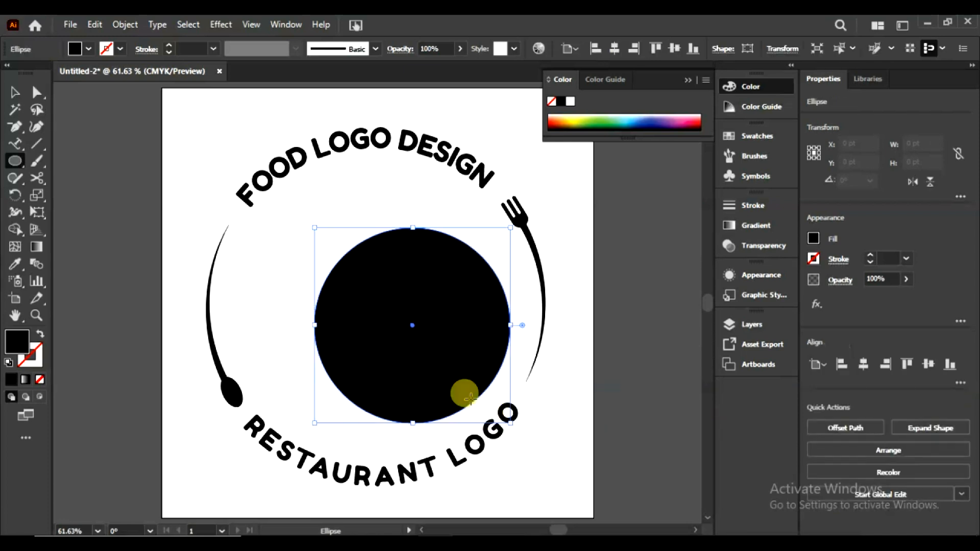
{"action": "left_click_drag", "start_coordinate": [411, 325], "coordinate": [378, 299]}
{"action": "left_click_drag", "start_coordinate": [475, 397], "coordinate": [518, 440]}
{"action": "left_click_drag", "start_coordinate": [376, 301], "coordinate": [373, 306]}
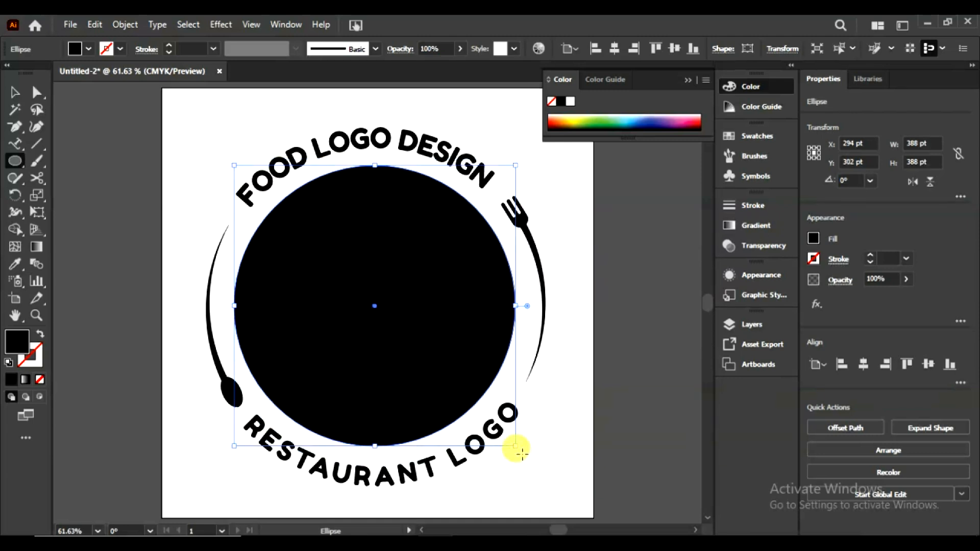
{"action": "left_click_drag", "start_coordinate": [517, 449], "coordinate": [525, 464]}
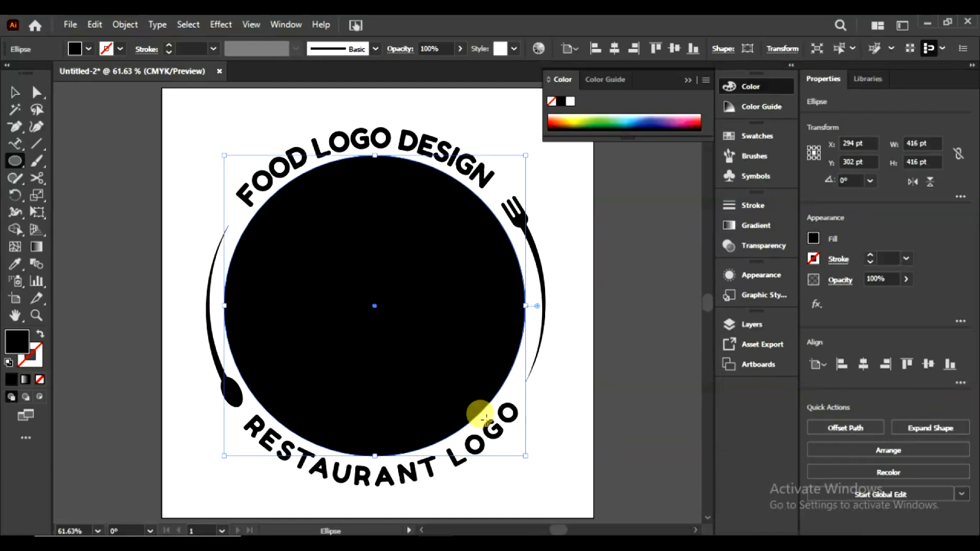
Swap the inner circle's black fill to its stroke and set the stroke weight to 7 pt.
{"action": "left_click", "coordinate": [39, 336]}
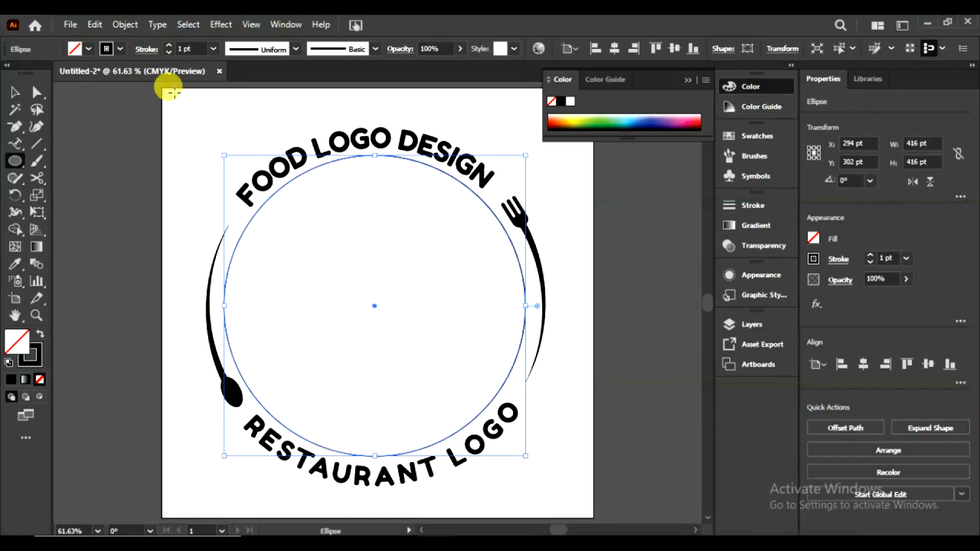
{"action": "left_click", "coordinate": [168, 45]}
{"action": "left_click", "coordinate": [168, 45]}
{"action": "left_click", "coordinate": [169, 45]}
{"action": "left_click", "coordinate": [169, 45]}
{"action": "left_click", "coordinate": [168, 45]}
{"action": "left_click", "coordinate": [168, 45]}
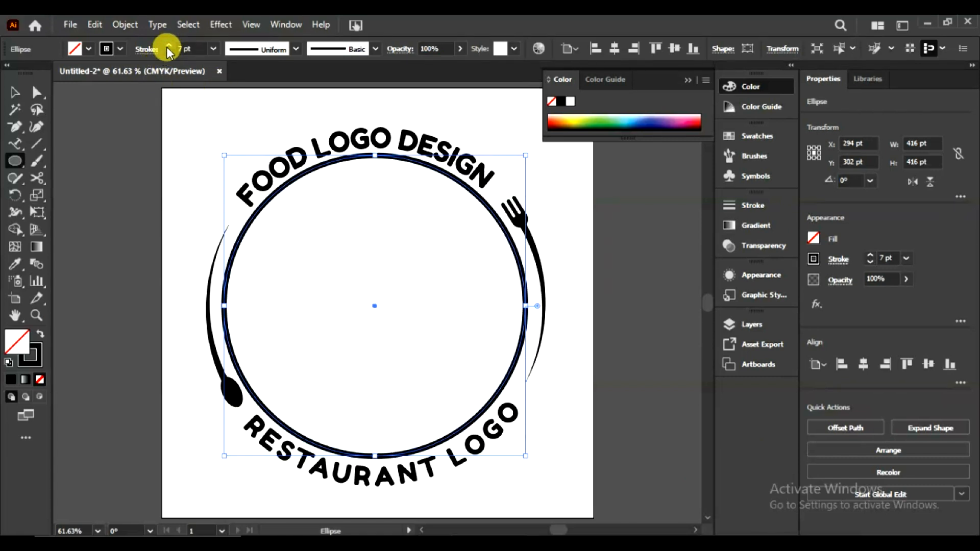
Add a second circle 270 pt wide and 270 pt high over the logo's upper-left part.
{"action": "left_click", "coordinate": [172, 145]}
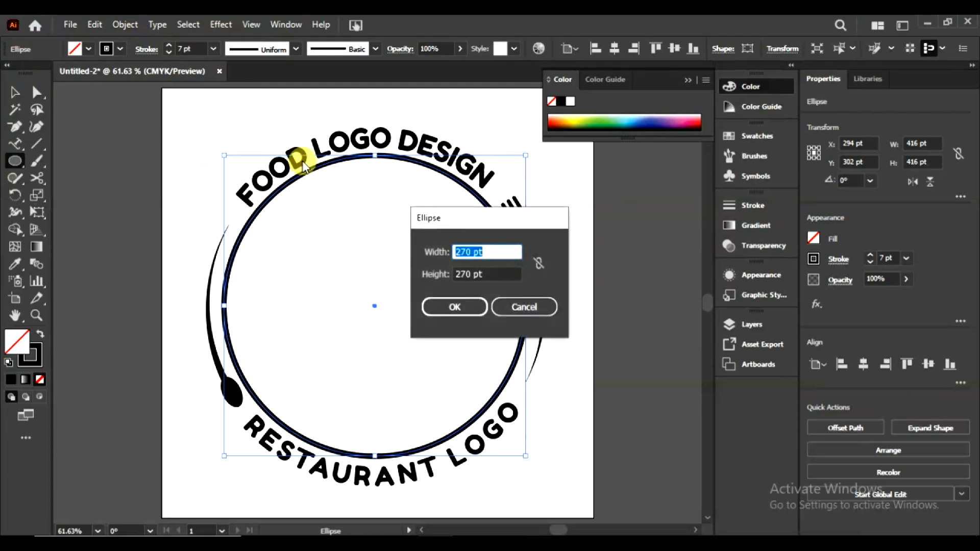
{"action": "left_click", "coordinate": [449, 304]}
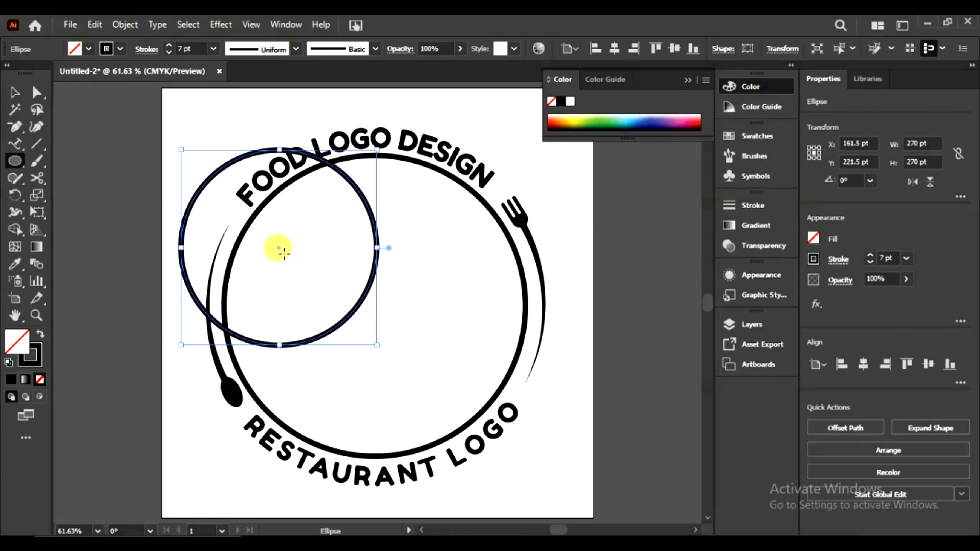
Center the 270 pt circle inside the ring, and scale the surrounding ring, curved texts, spoon and fork down to about 360 pt across.
{"action": "left_click_drag", "start_coordinate": [276, 249], "coordinate": [372, 302]}
{"action": "left_click", "coordinate": [14, 92]}
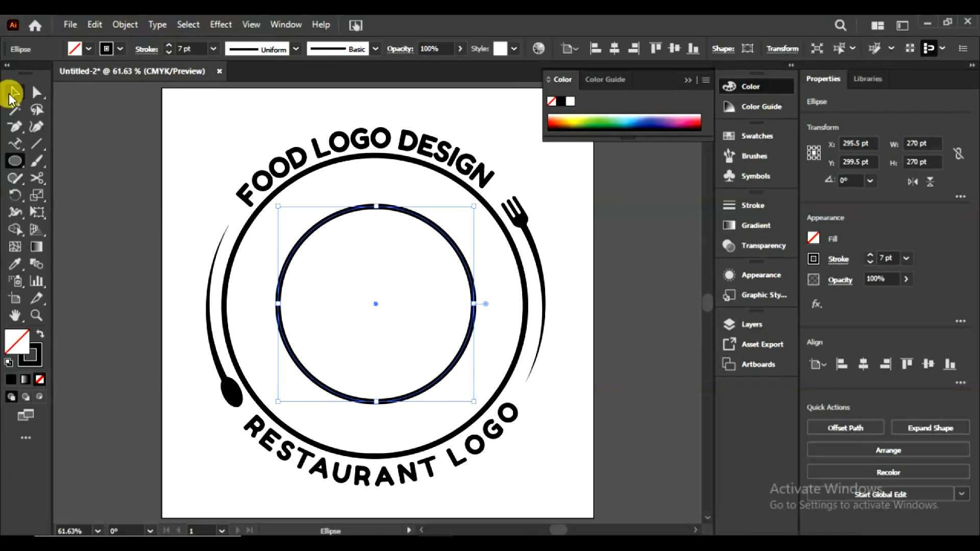
{"action": "left_click", "coordinate": [452, 192], "text": "shift"}
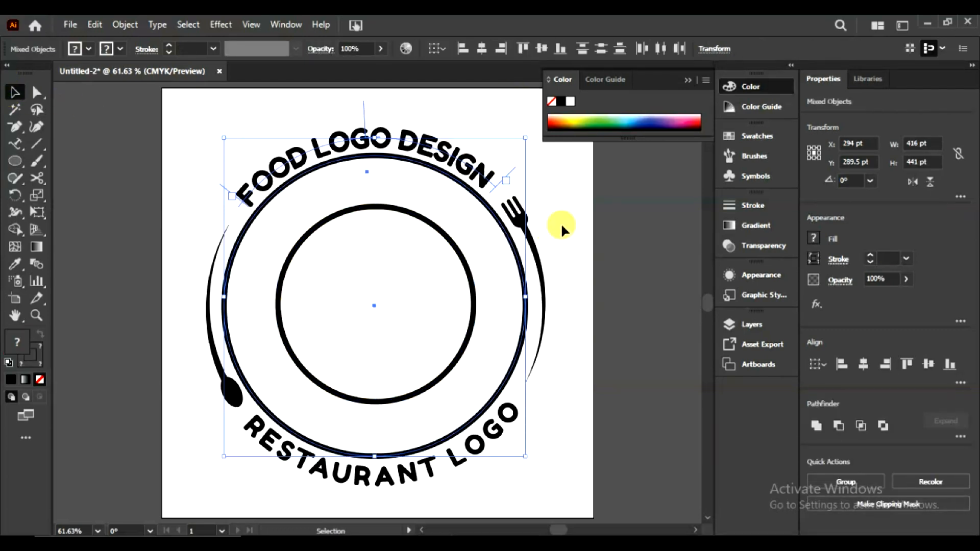
{"action": "left_click", "coordinate": [539, 248], "text": "shift"}
{"action": "left_click", "coordinate": [534, 247], "text": "shift"}
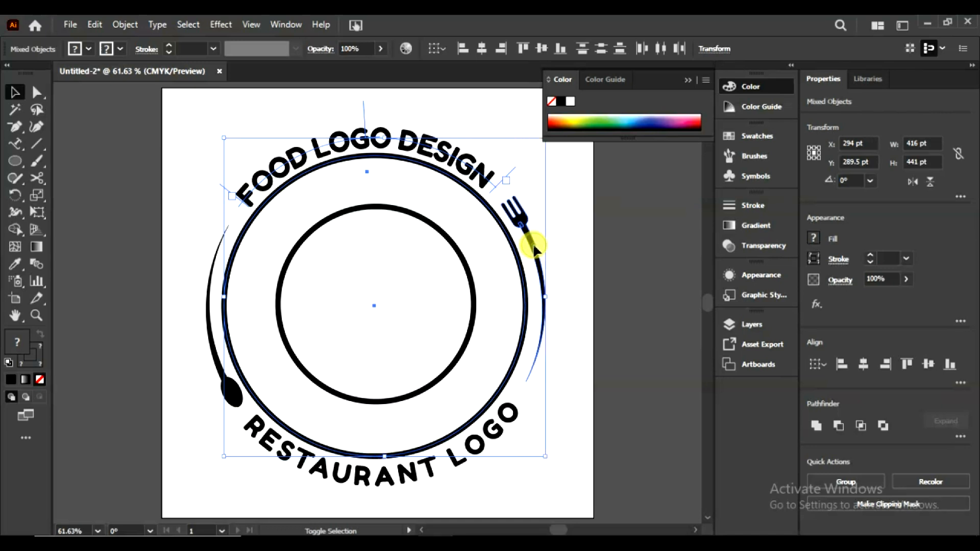
{"action": "left_click", "coordinate": [515, 414], "text": "shift"}
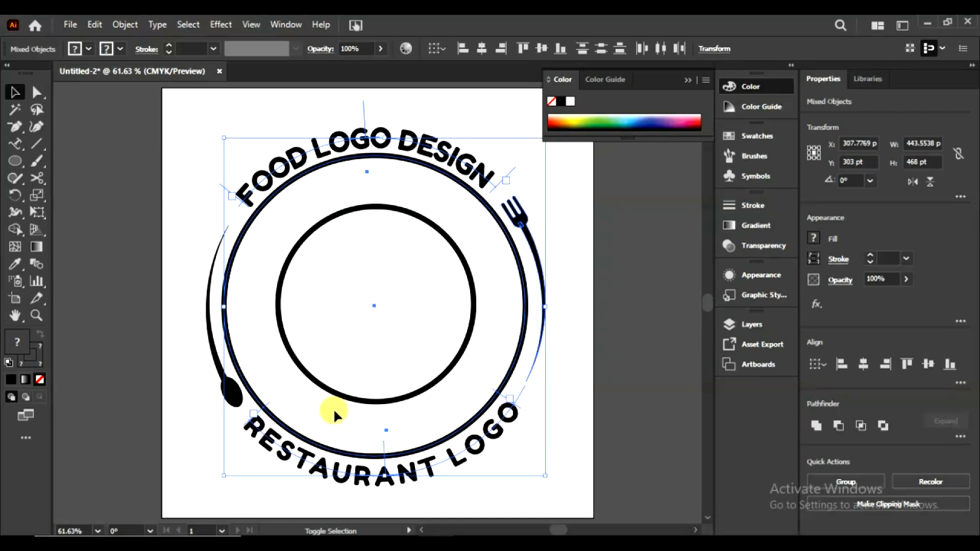
{"action": "left_click", "coordinate": [208, 348], "text": "shift"}
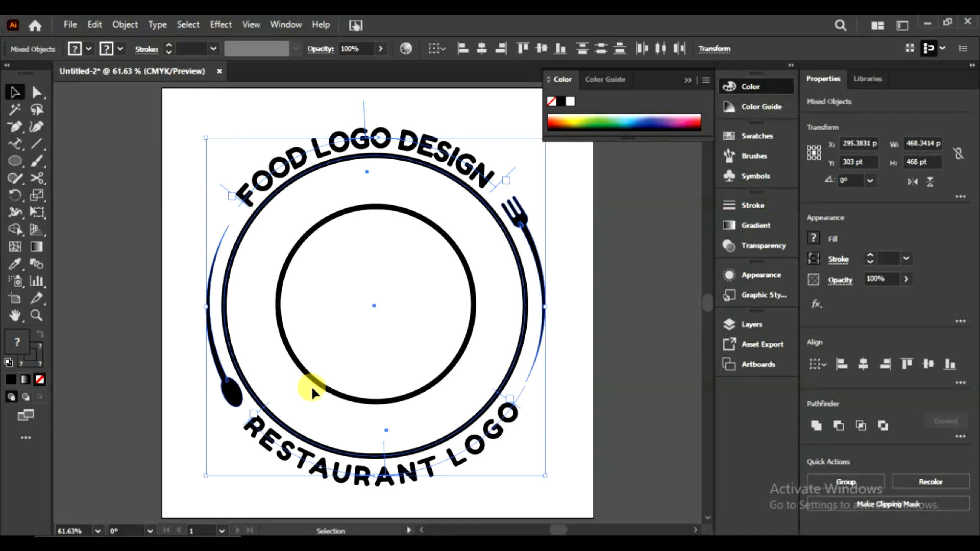
{"action": "left_click_drag", "start_coordinate": [545, 472], "coordinate": [545, 473]}
{"action": "left_click_drag", "start_coordinate": [541, 465], "coordinate": [526, 436]}
{"action": "left_click", "coordinate": [565, 384]}
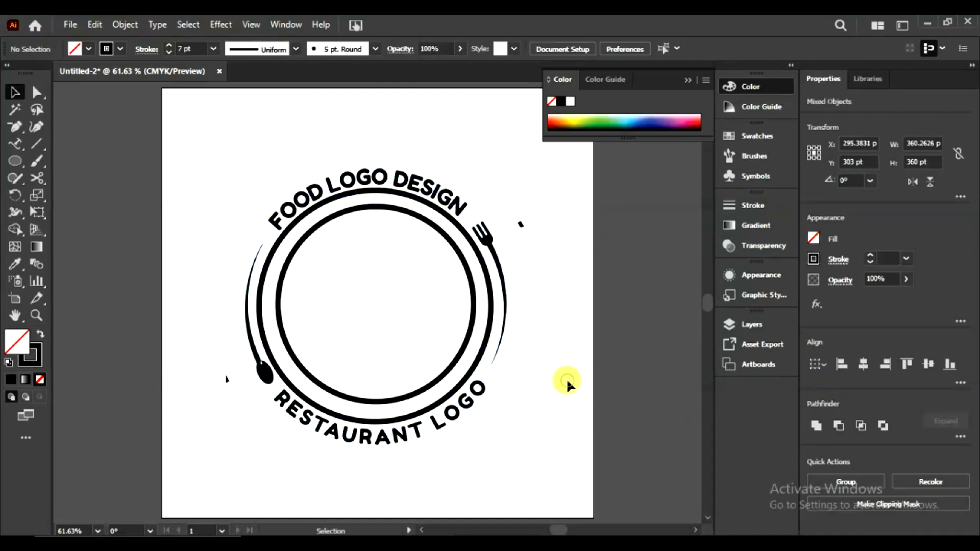
Nudge the inner circle down 2 pt and swap its black stroke to its fill.
{"action": "left_click", "coordinate": [408, 212]}
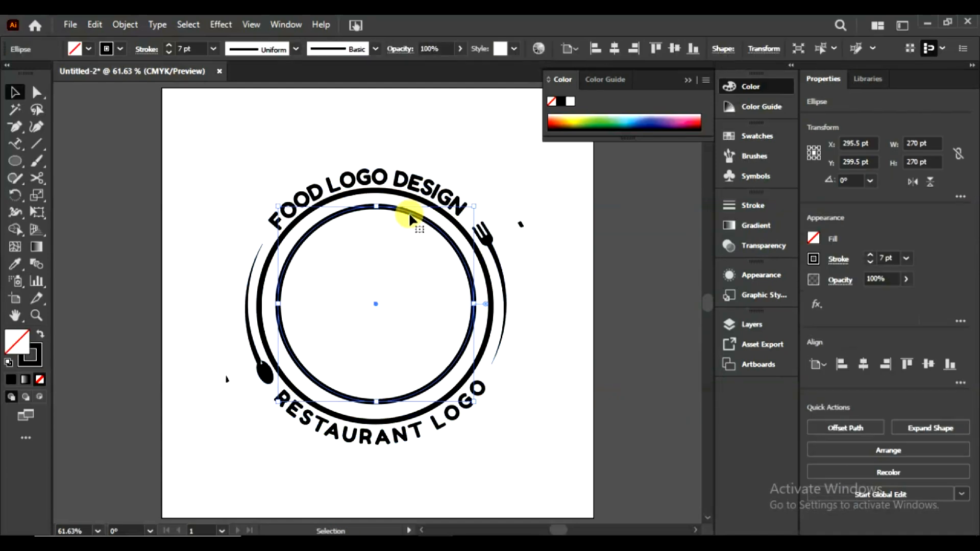
{"action": "key", "text": "Down"}
{"action": "key", "text": "Down"}
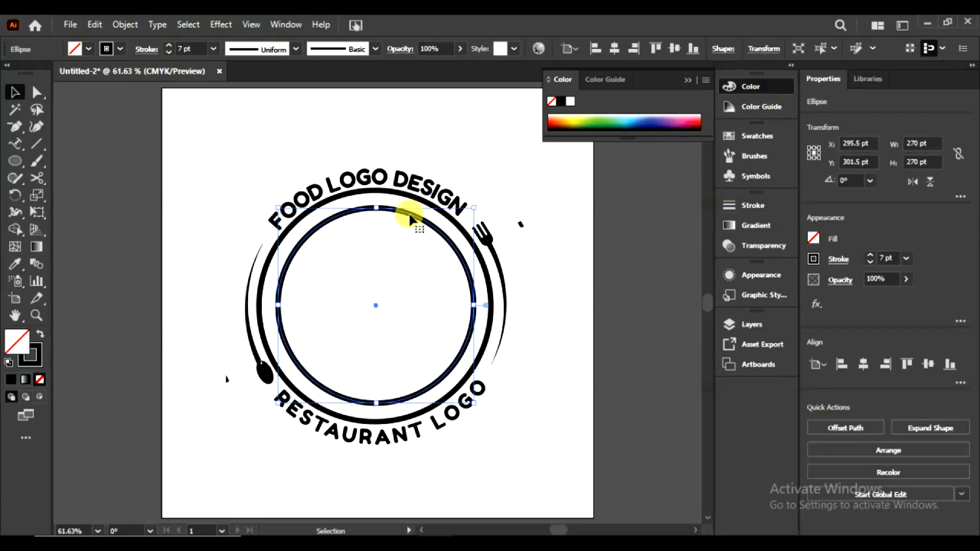
{"action": "left_click", "coordinate": [40, 333]}
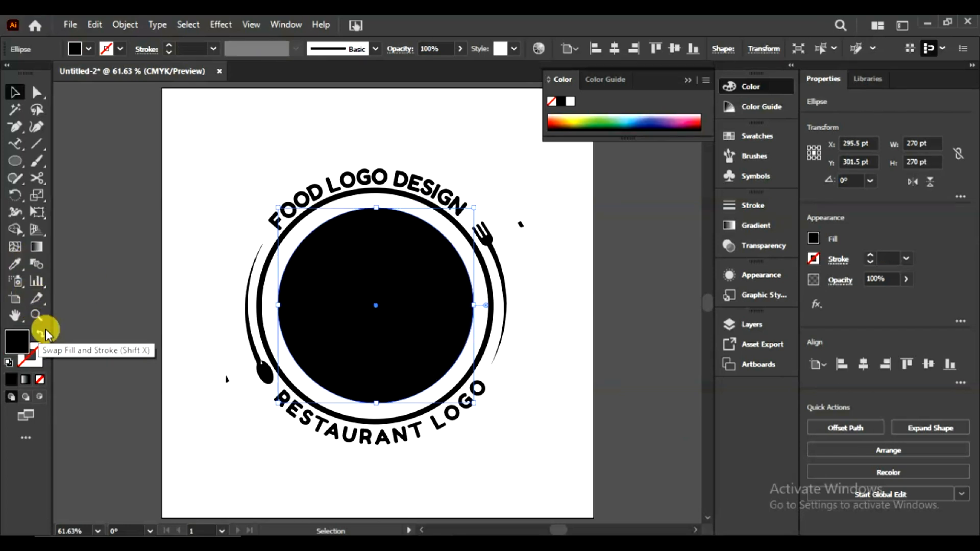
Draw a black rectangle about 493 pt wide and 219 pt high covering the lower half of the solid circle.
{"action": "left_click", "coordinate": [15, 163]}
{"action": "left_click", "coordinate": [57, 161]}
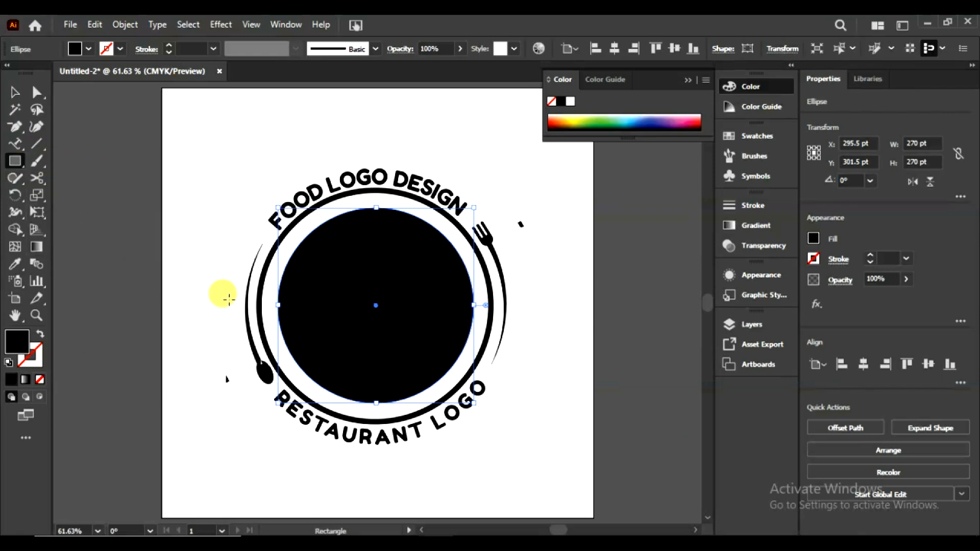
{"action": "mouse_move", "coordinate": [228, 298]}
{"action": "left_mouse_down"}
{"action": "mouse_move", "coordinate": [483, 351]}
{"action": "mouse_move", "coordinate": [585, 457]}
{"action": "left_mouse_up"}
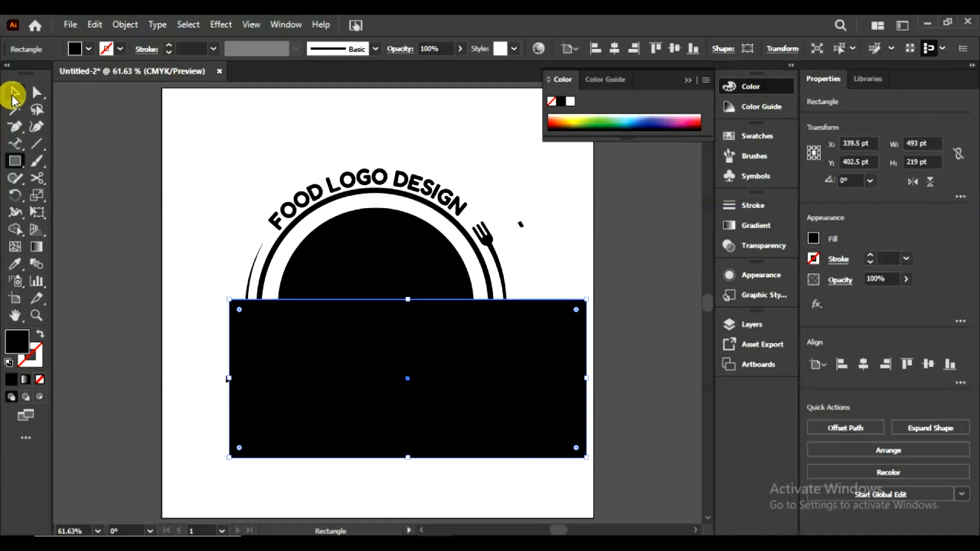
Divide the solid circle along the rectangle's top edge with the Shape Builder and delete the lower part, leaving a half-circle dome.
{"action": "left_click", "coordinate": [13, 92]}
{"action": "left_click", "coordinate": [389, 247], "text": "shift"}
{"action": "left_click", "coordinate": [15, 229]}
{"action": "left_click_drag", "start_coordinate": [300, 409], "coordinate": [398, 367]}
{"action": "left_click", "coordinate": [30, 83]}
{"action": "left_click", "coordinate": [126, 318]}
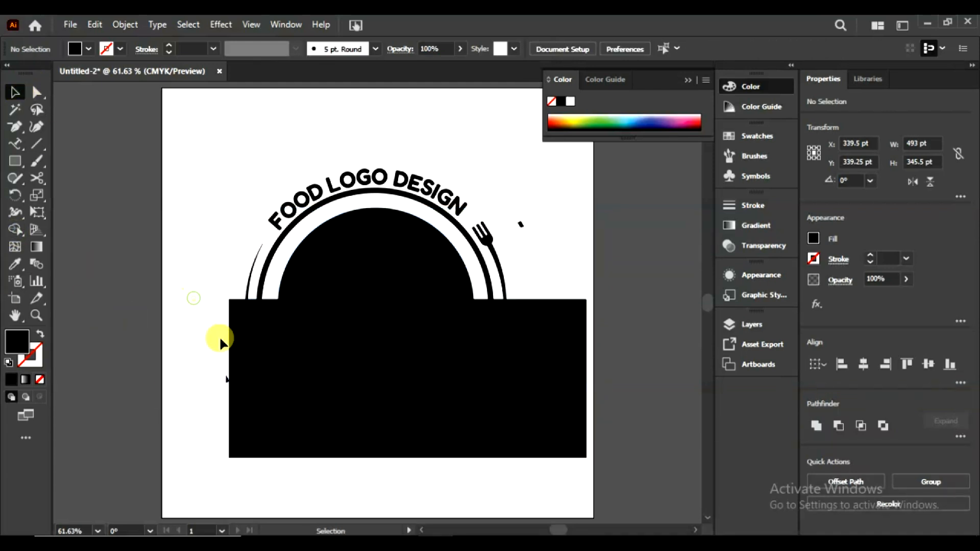
{"action": "left_click", "coordinate": [405, 406]}
{"action": "key", "text": "Delete"}
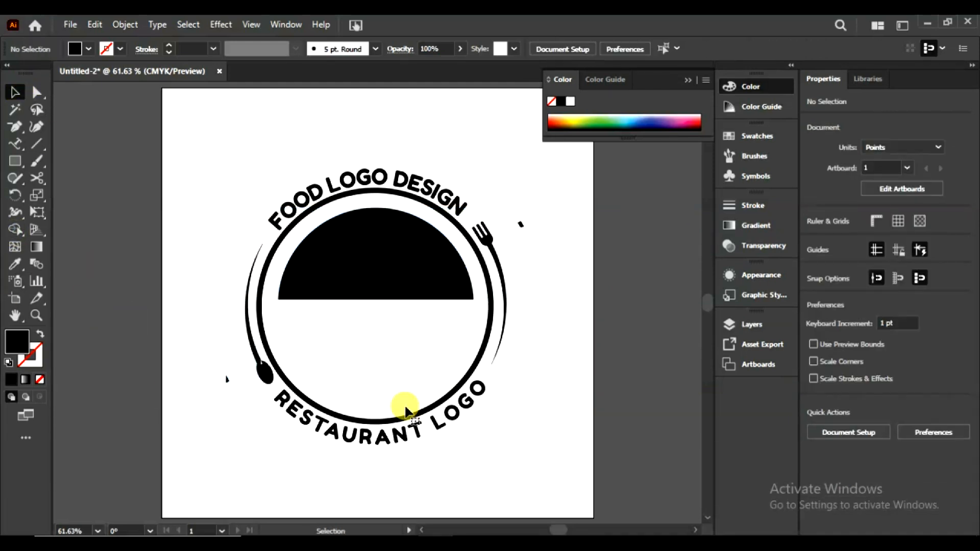
Draw a small black ellipse about 22 by 24 pt at the top of the half-circle dome.
{"action": "left_click_drag", "start_coordinate": [15, 161], "coordinate": [52, 197]}
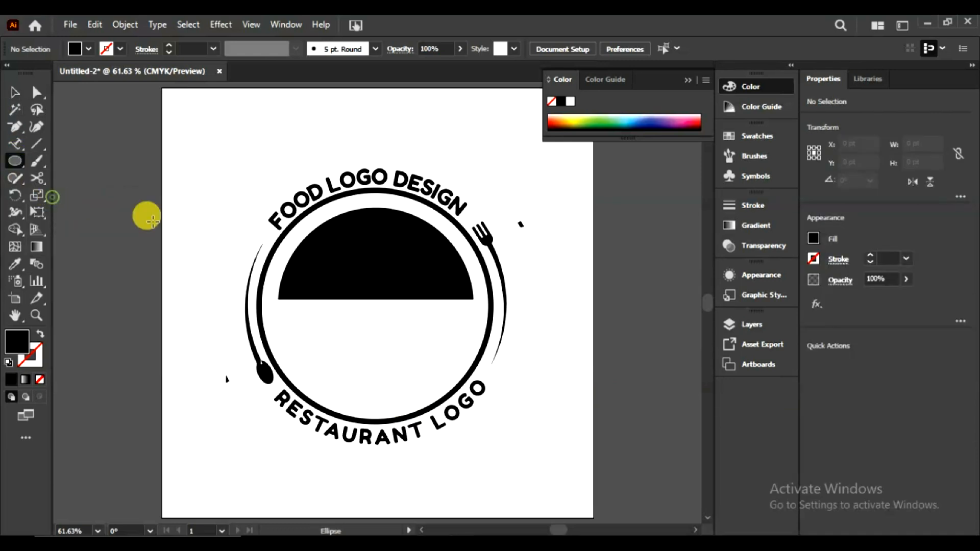
{"action": "mouse_move", "coordinate": [204, 169]}
{"action": "left_mouse_down"}
{"action": "mouse_move", "coordinate": [413, 209]}
{"action": "mouse_move", "coordinate": [378, 210]}
{"action": "left_mouse_up"}
{"action": "left_click", "coordinate": [14, 93]}
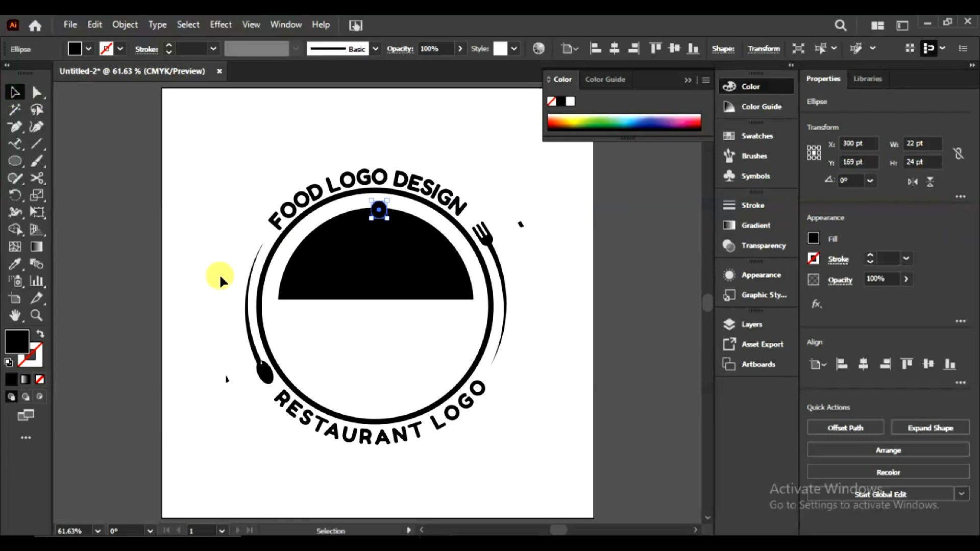
Center the small ellipse horizontally on the dome, shift both 1 pt left, and unite them into one shape.
{"action": "left_click", "coordinate": [338, 270], "text": "shift"}
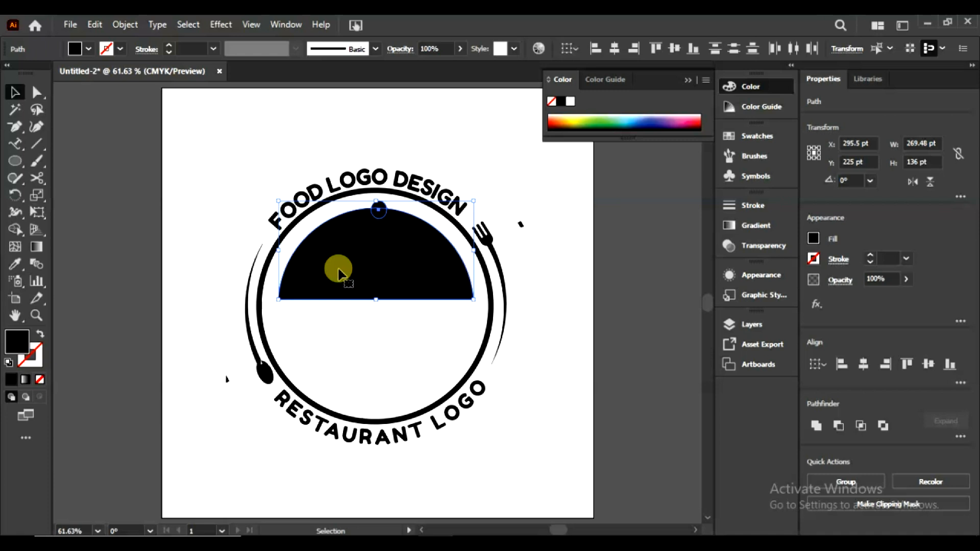
{"action": "left_click", "coordinate": [863, 363]}
{"action": "left_click", "coordinate": [884, 363]}
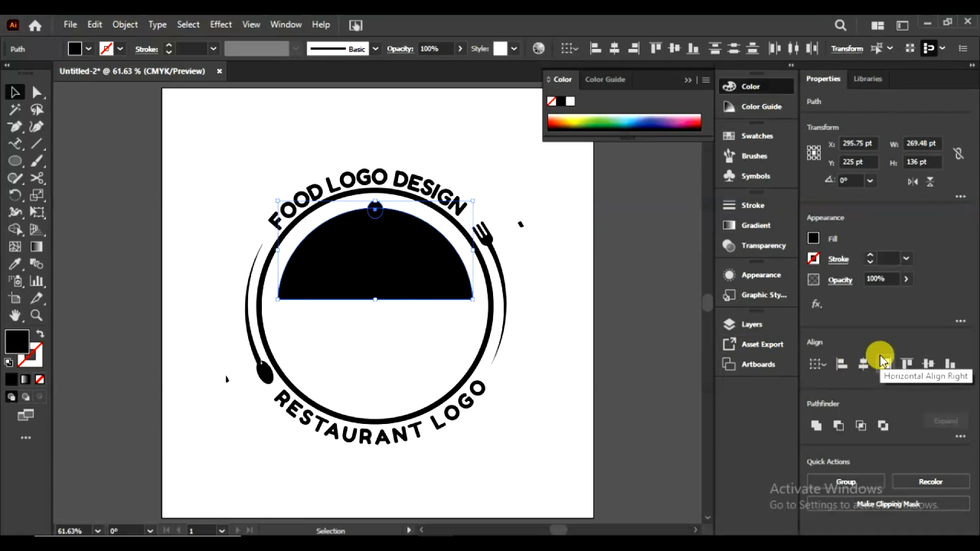
{"action": "key", "text": "Left"}
{"action": "key", "text": "Right"}
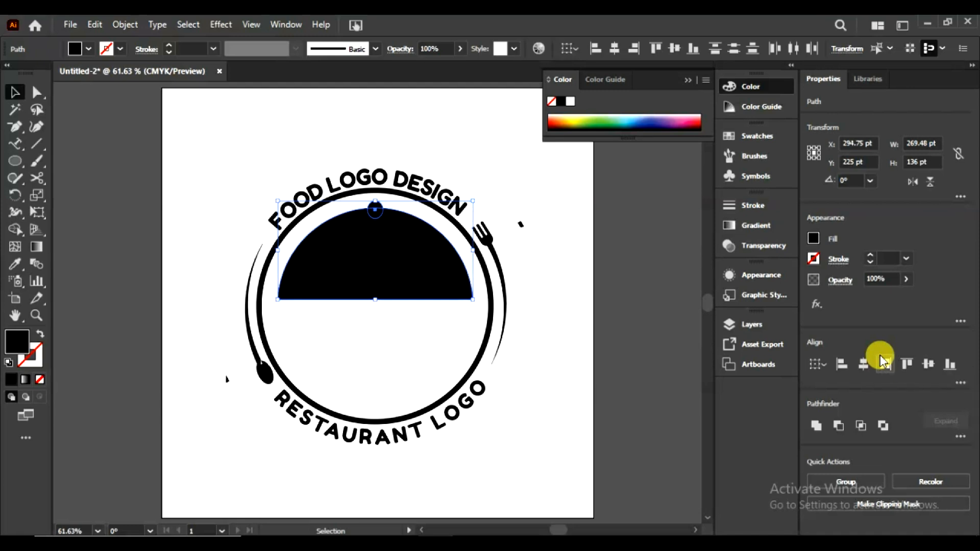
{"action": "left_click", "coordinate": [819, 429]}
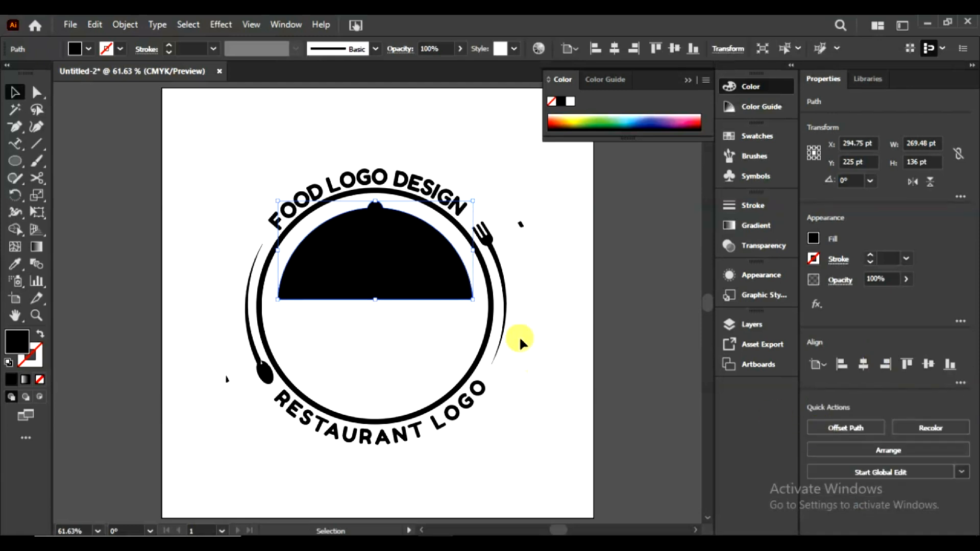
{"action": "left_click", "coordinate": [546, 328]}
Draw a closed, curved highlight shape with the Pen tool along the dome's left side, tapering to a point near the top.
{"action": "left_click_drag", "start_coordinate": [15, 135], "coordinate": [46, 125]}
{"action": "left_click", "coordinate": [347, 226]}
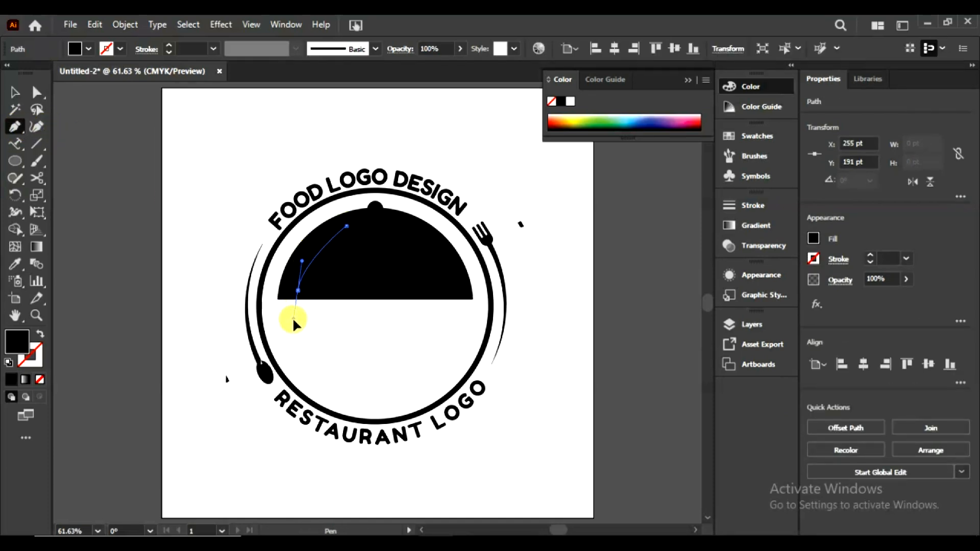
{"action": "left_click_drag", "start_coordinate": [293, 337], "coordinate": [294, 335]}
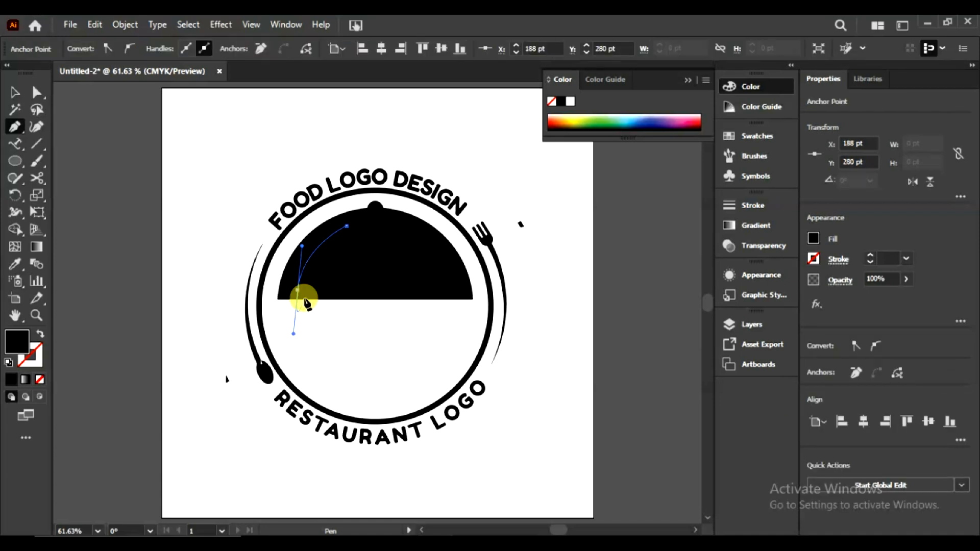
{"action": "left_click_drag", "start_coordinate": [299, 289], "coordinate": [310, 291]}
{"action": "left_click_drag", "start_coordinate": [347, 226], "coordinate": [384, 204]}
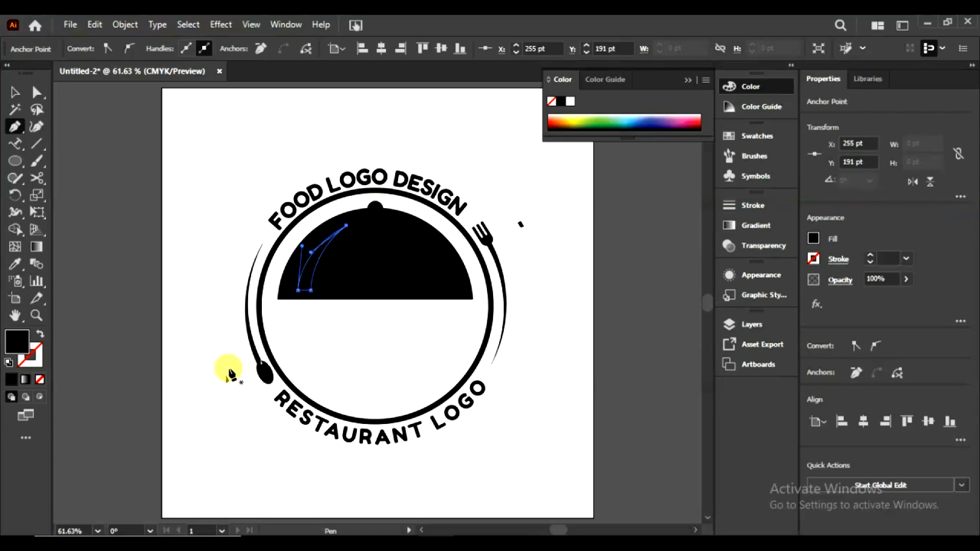
Fill the curved highlight with the artboard's white using the Eyedropper and deselect it.
{"action": "left_click", "coordinate": [22, 265]}
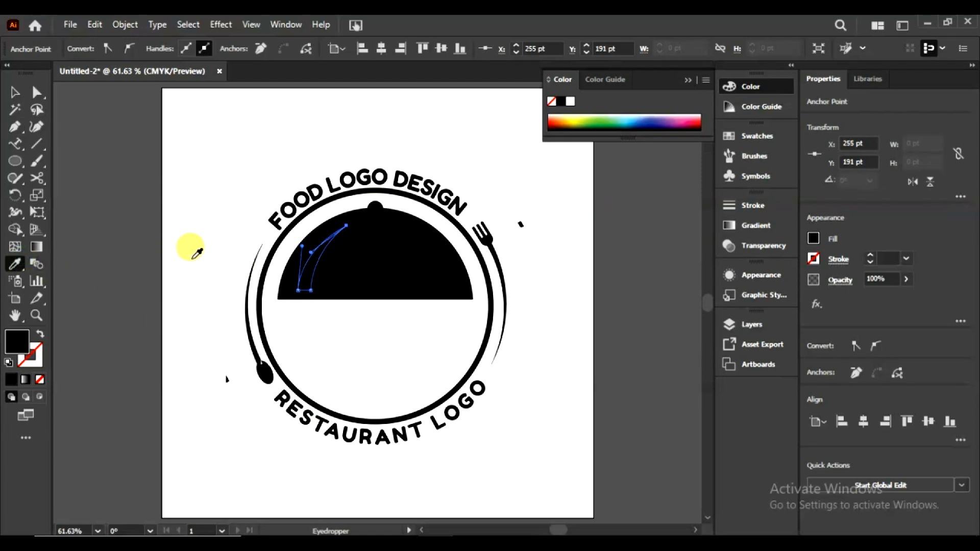
{"action": "left_click", "coordinate": [190, 255]}
{"action": "left_click", "coordinate": [14, 92]}
{"action": "left_click", "coordinate": [248, 200]}
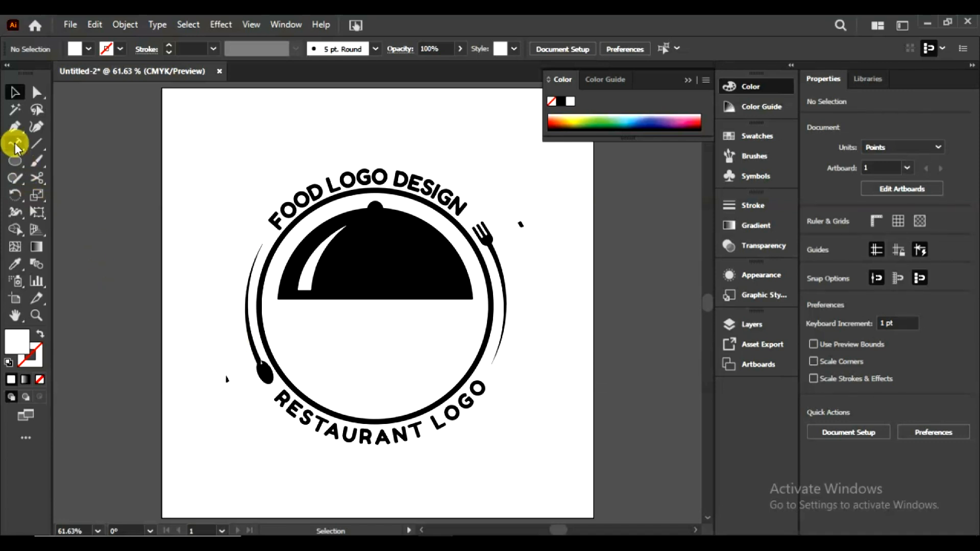
Add the text FOOG below the dome, enlarge it to about 59 pt and center it inside the ring.
{"action": "left_click_drag", "start_coordinate": [16, 148], "coordinate": [51, 140]}
{"action": "left_click", "coordinate": [295, 310]}
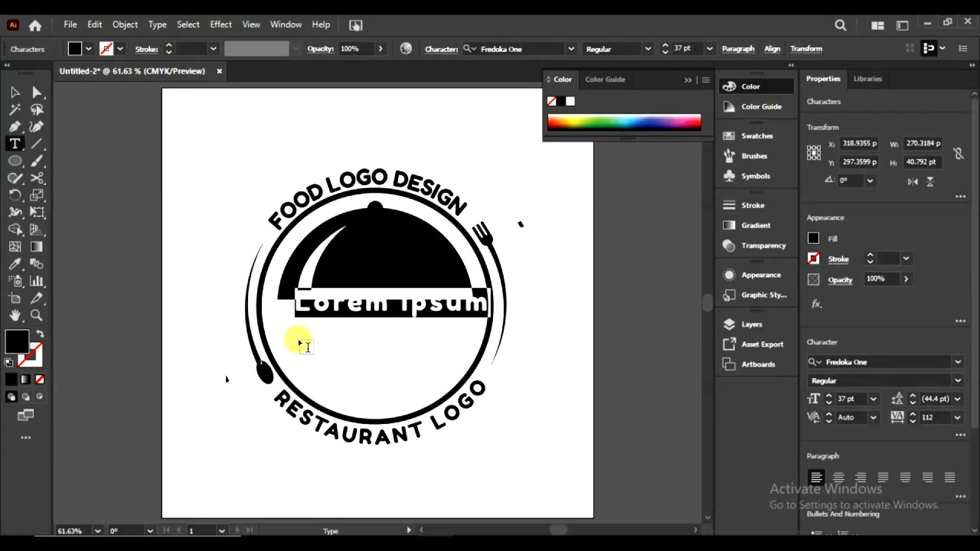
{"action": "type", "text": "FOOD"}
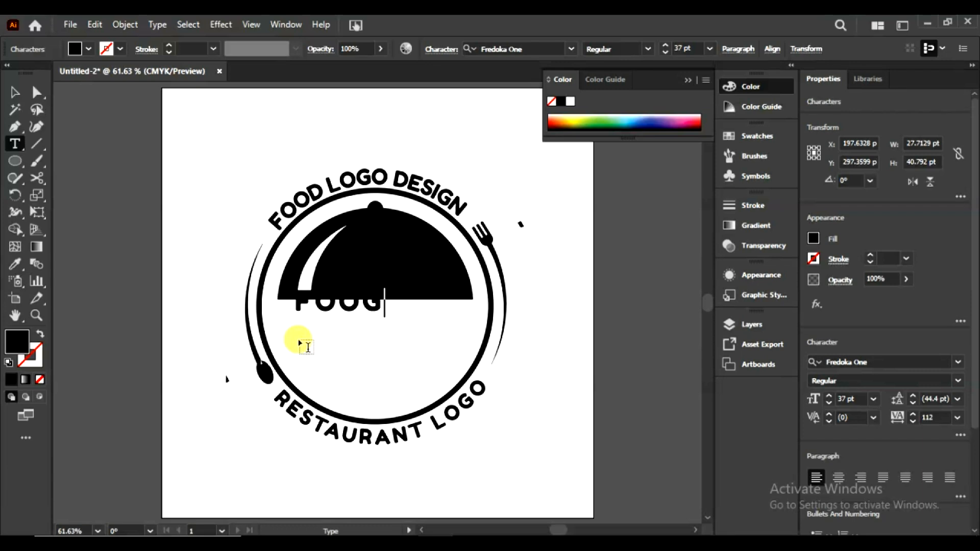
{"action": "left_click", "coordinate": [14, 93]}
{"action": "left_click_drag", "start_coordinate": [361, 293], "coordinate": [464, 346]}
{"action": "left_click_drag", "start_coordinate": [377, 329], "coordinate": [406, 327]}
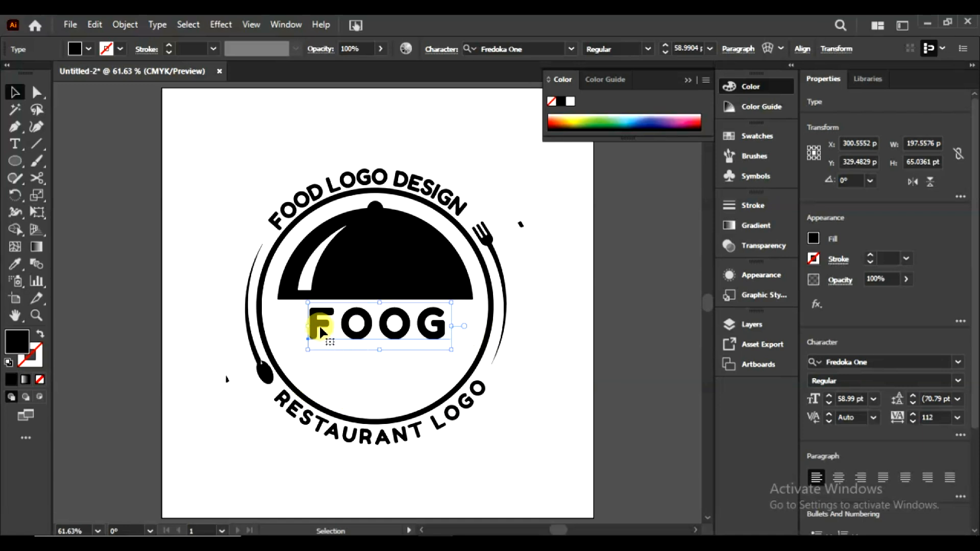
Correct the large text below the dome to read FOOD and finish editing it.
{"action": "left_click", "coordinate": [15, 144]}
{"action": "left_click_drag", "start_coordinate": [452, 324], "coordinate": [306, 322]}
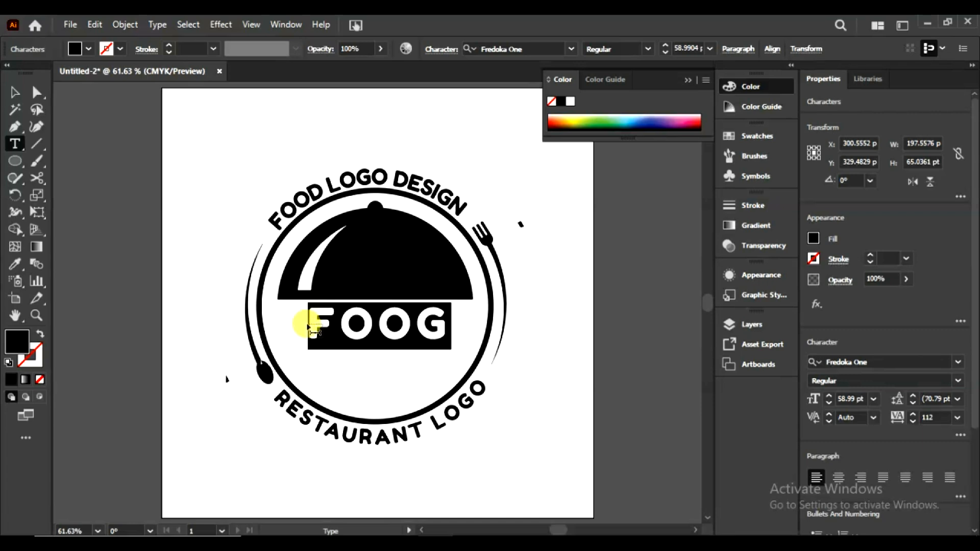
{"action": "type", "text": "FOOD"}
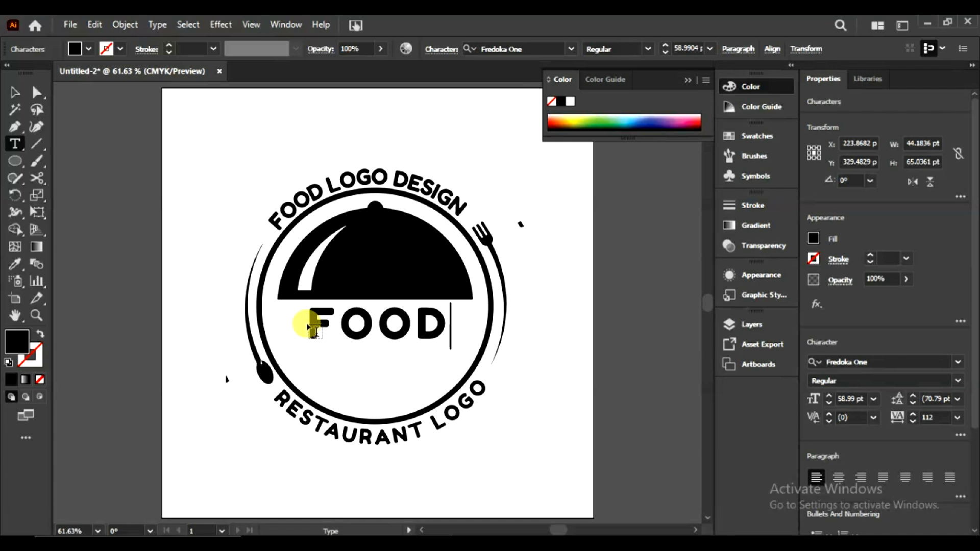
{"action": "scroll", "coordinate": [307, 325], "scroll_direction": "up", "scroll_amount": 1}
{"action": "left_click", "coordinate": [316, 376]}
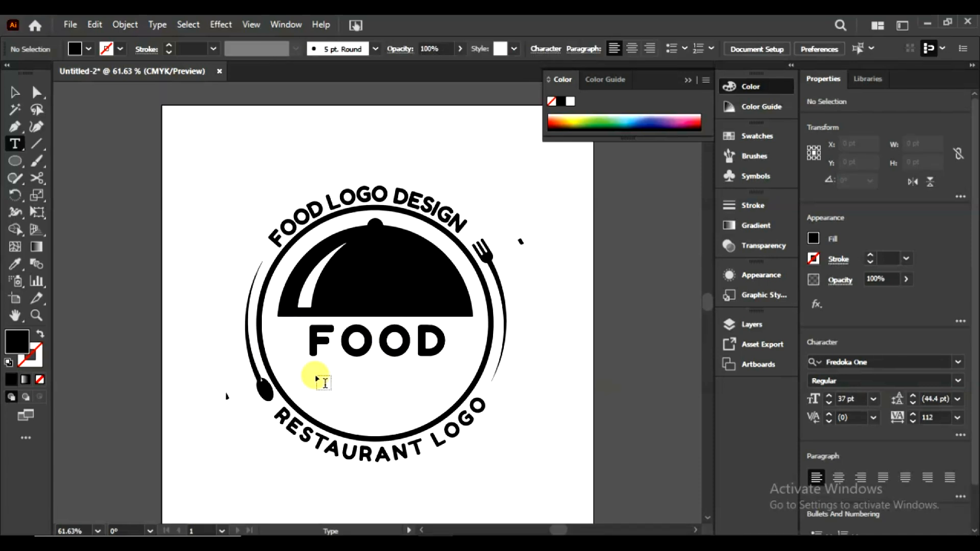
Add the text "Logo Design" under FOOD and scale it down to about 25 pt, centered beneath the word.
{"action": "left_click", "coordinate": [317, 379]}
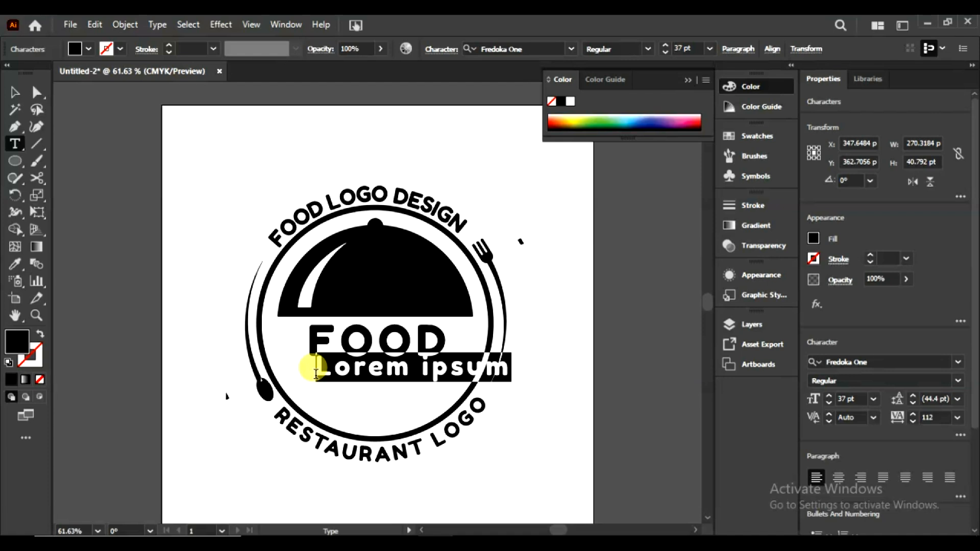
{"action": "type", "text": "L"}
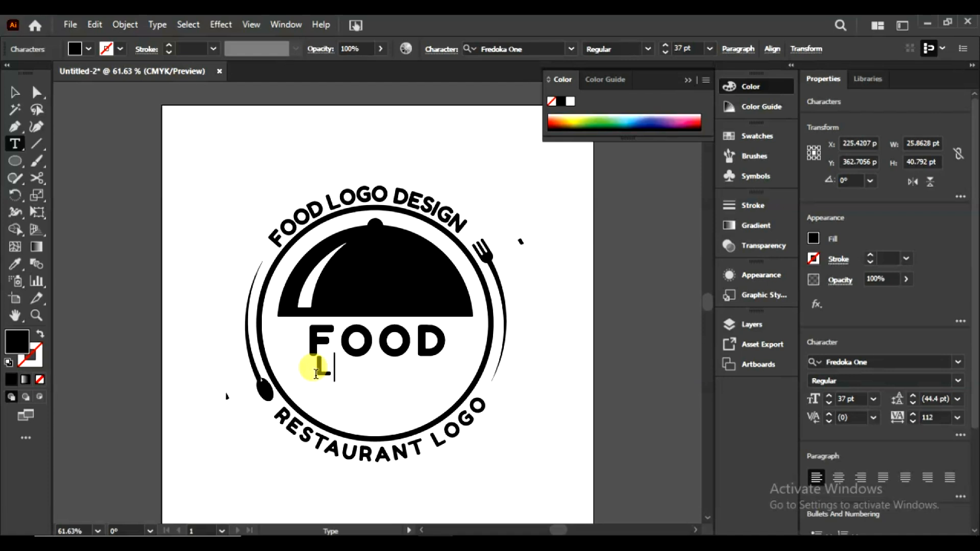
{"action": "type", "text": "ogo Design"}
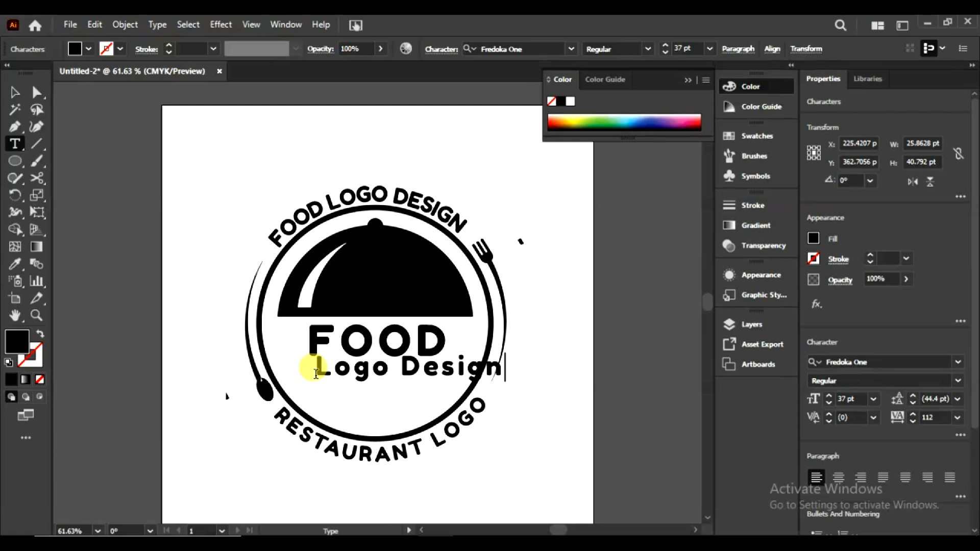
{"action": "left_click", "coordinate": [15, 91]}
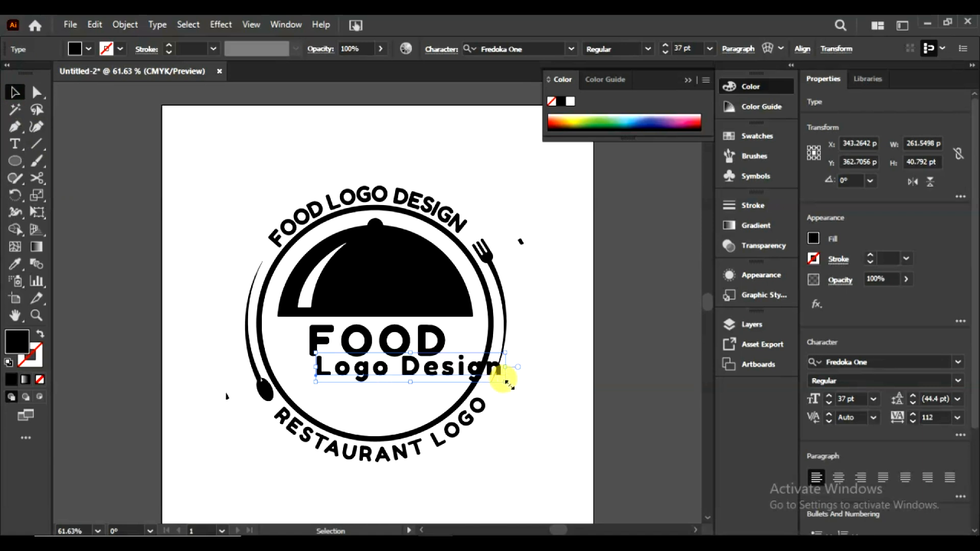
{"action": "left_click_drag", "start_coordinate": [508, 383], "coordinate": [423, 372]}
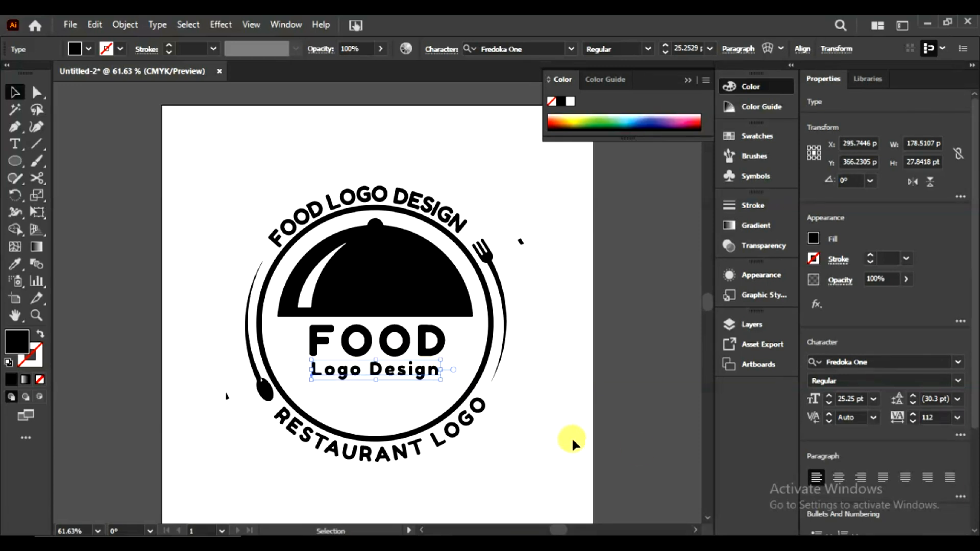
Increase the letter tracking of the "Logo Design" text to 122 and deselect it.
{"action": "left_click", "coordinate": [911, 414]}
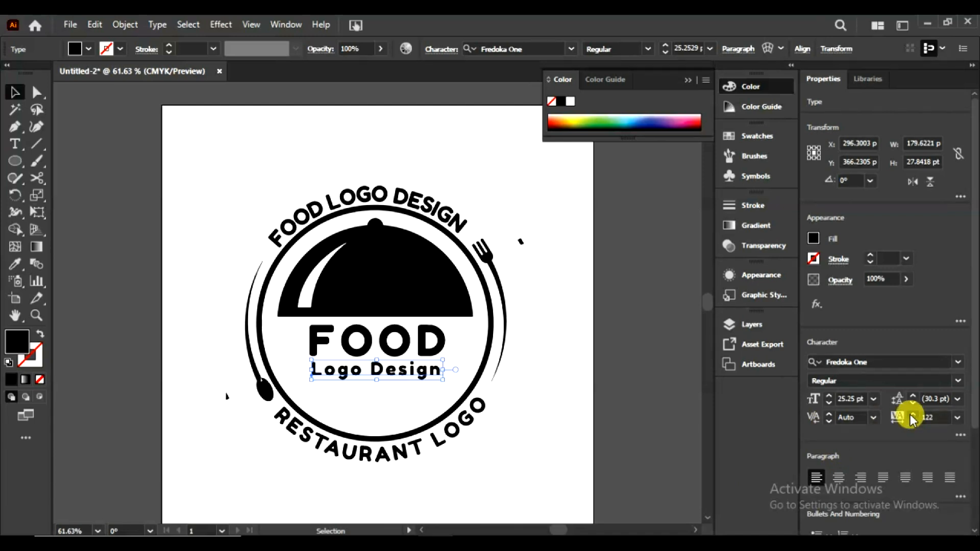
{"action": "left_click", "coordinate": [546, 406]}
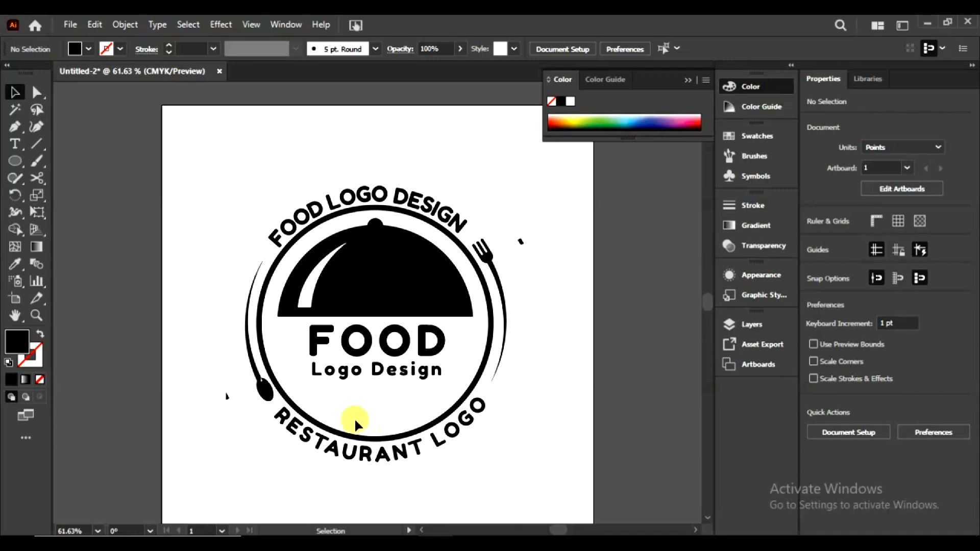
Draw a 270 pt circle inside the ring and nudge it to X 294 pt, Y 303 pt so it matches the dome's curve.
{"action": "key", "text": "l"}
{"action": "mouse_move", "coordinate": [374, 329]}
{"action": "left_mouse_down"}
{"action": "mouse_move", "coordinate": [431, 419]}
{"action": "mouse_move", "coordinate": [500, 426]}
{"action": "left_mouse_up"}
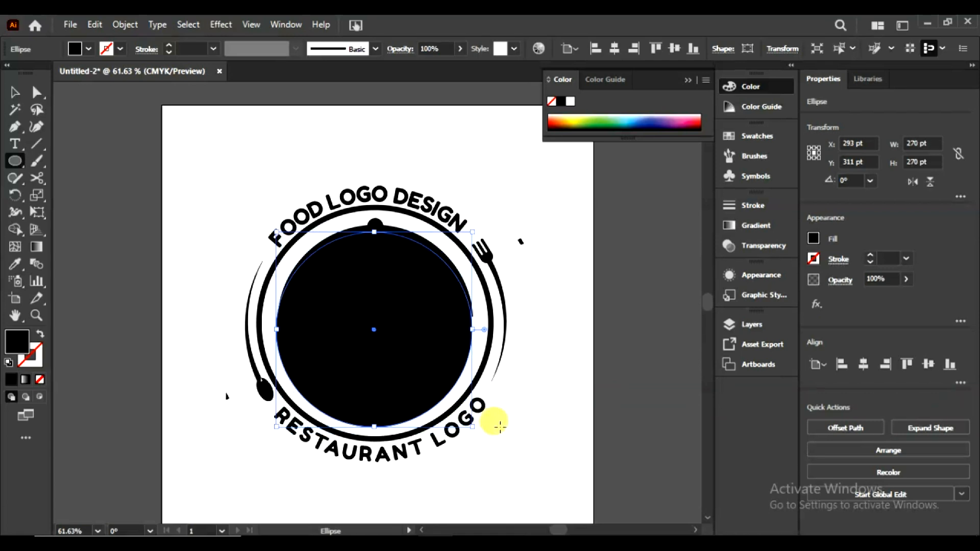
{"action": "key", "text": "Right"}
{"action": "key", "text": "Up"}
{"action": "key", "text": "Up"}
{"action": "key", "text": "Up"}
{"action": "key", "text": "Up"}
{"action": "key", "text": "Up"}
{"action": "key", "text": "Up"}
{"action": "key", "text": "Up"}
{"action": "key", "text": "Up"}
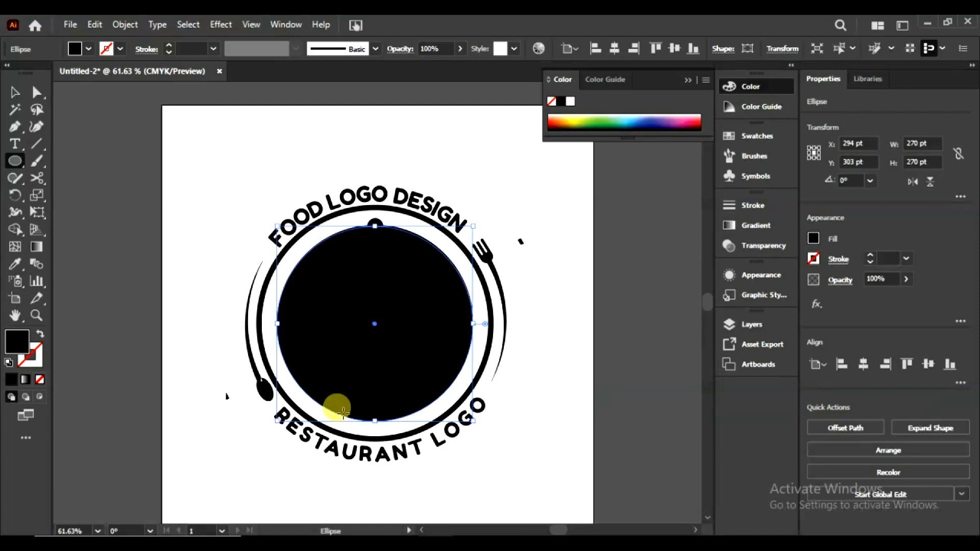
Swap the circle's fill and stroke to make it an unfilled black outline, with a stroke weight of 4 pt.
{"action": "left_click", "coordinate": [41, 334]}
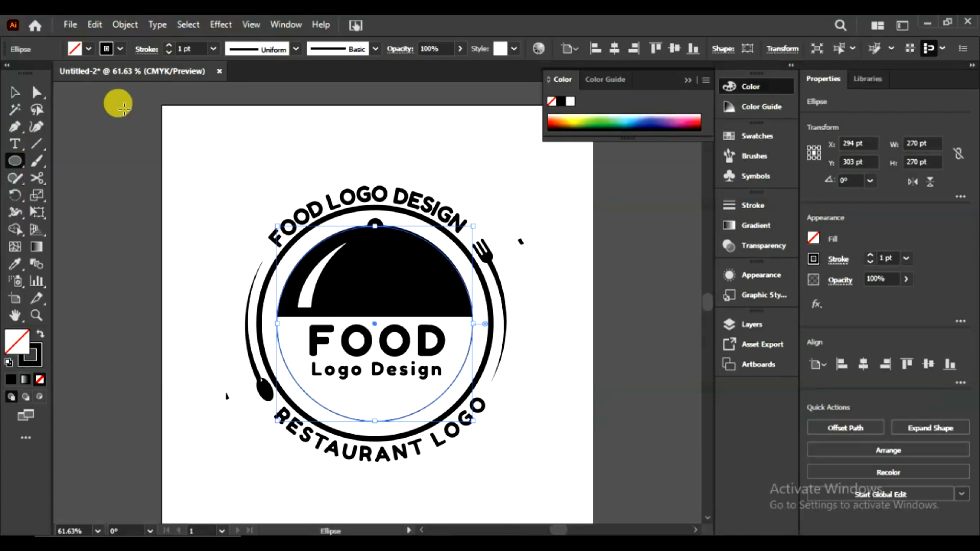
{"action": "left_click", "coordinate": [38, 177]}
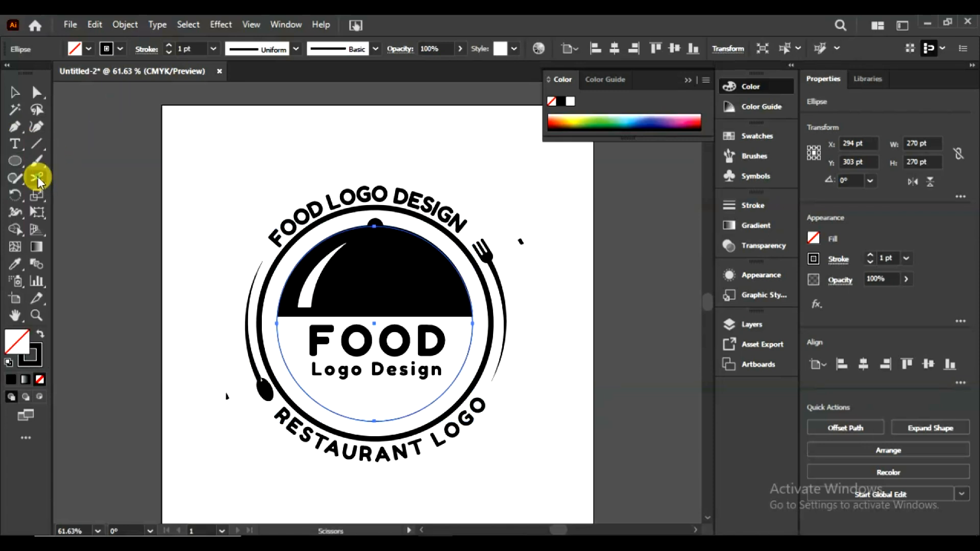
{"action": "left_click", "coordinate": [168, 45]}
{"action": "left_click", "coordinate": [169, 45]}
{"action": "left_click", "coordinate": [168, 44]}
Cut the inner circle with Scissors on both sides just below the dome's base and delete its upper arc.
{"action": "left_click", "coordinate": [275, 331]}
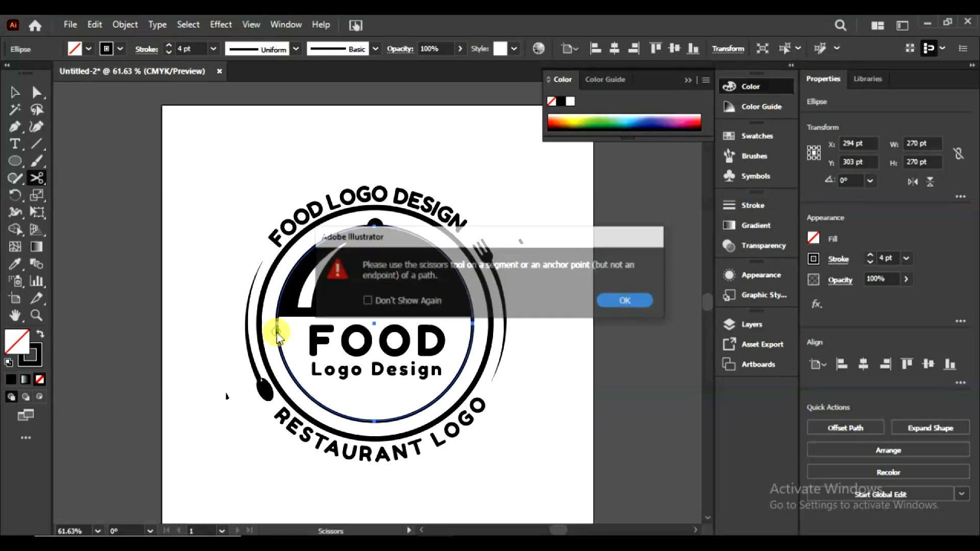
{"action": "left_click", "coordinate": [632, 302]}
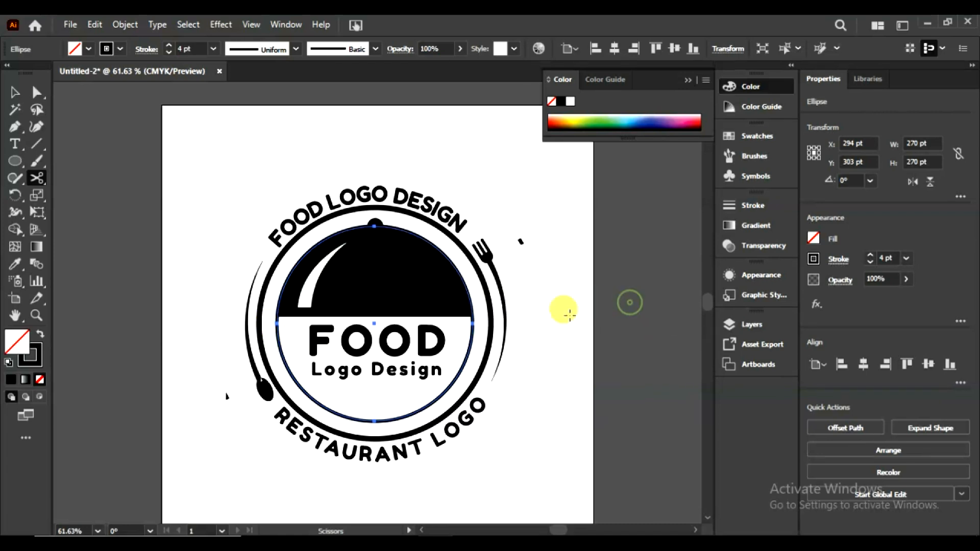
{"action": "left_click", "coordinate": [471, 338]}
{"action": "left_click", "coordinate": [281, 345]}
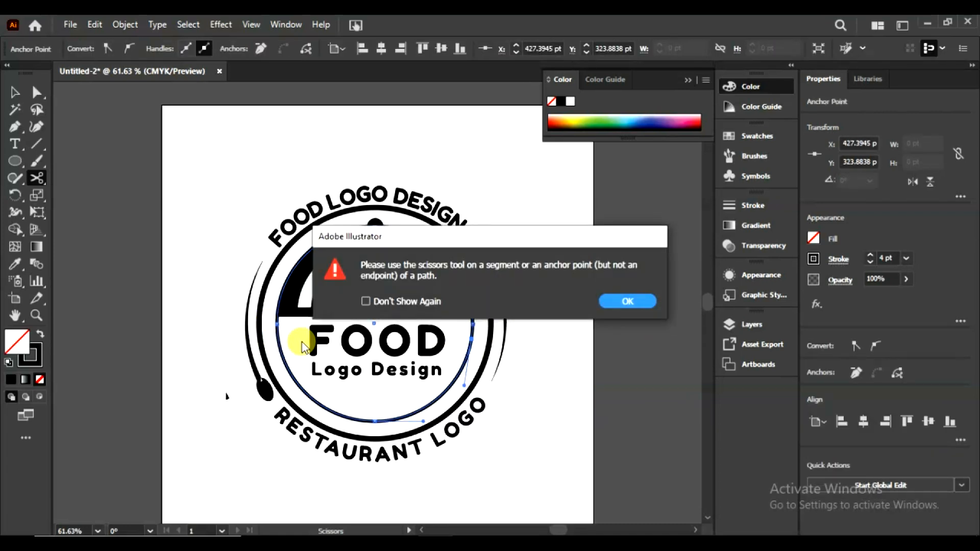
{"action": "left_click", "coordinate": [626, 302]}
{"action": "left_click", "coordinate": [276, 334]}
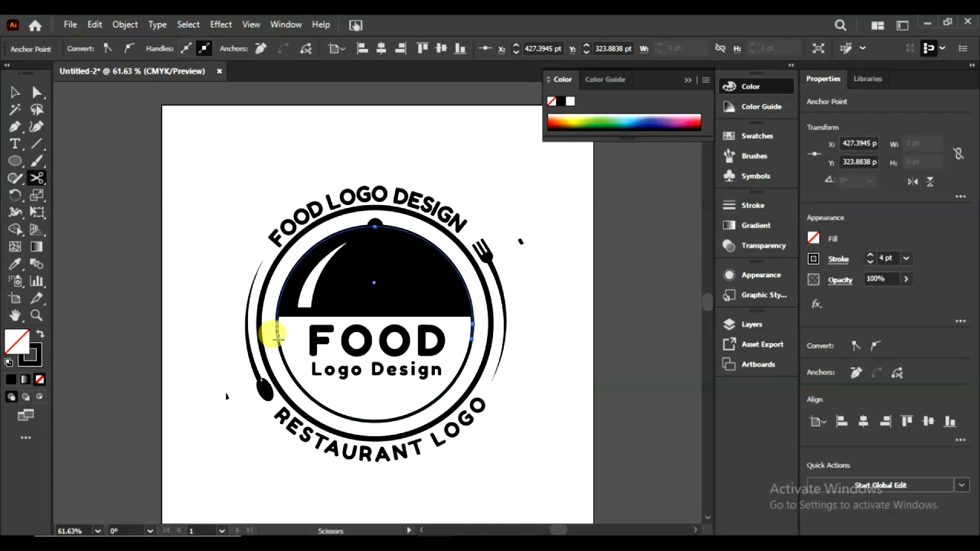
{"action": "key", "text": "Delete"}
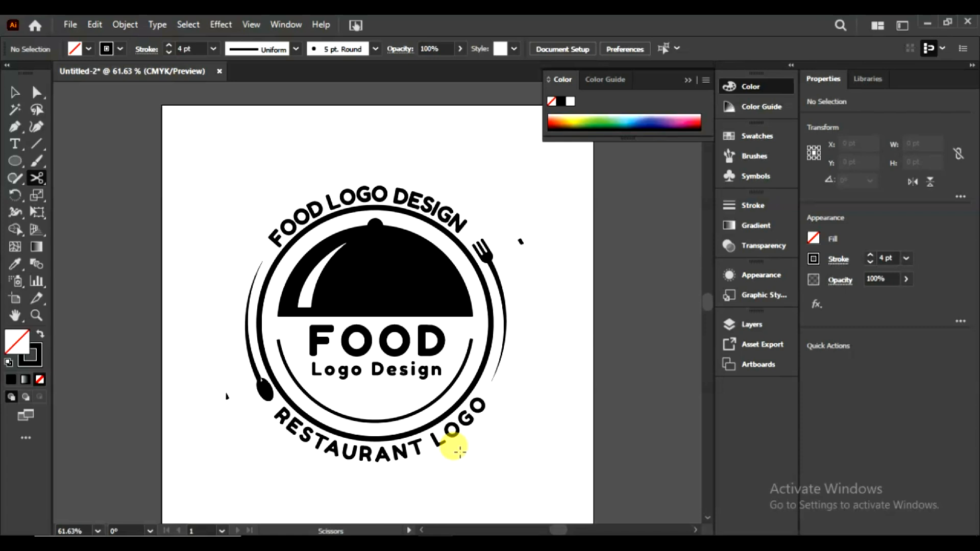
Delete the stray fragments beside the fork and the spoon, leaving nothing selected.
{"action": "left_click", "coordinate": [12, 92]}
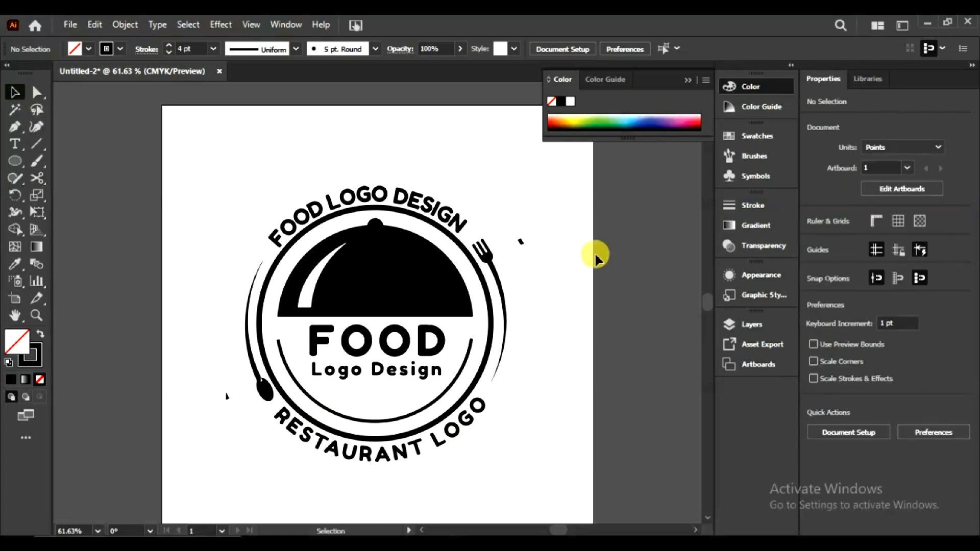
{"action": "left_click_drag", "start_coordinate": [498, 258], "coordinate": [501, 256]}
{"action": "left_click", "coordinate": [504, 258]}
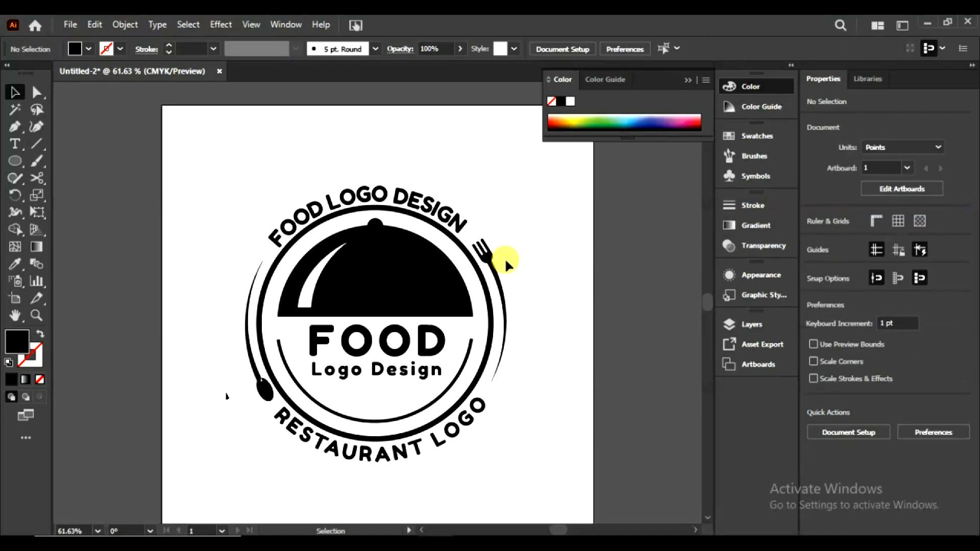
{"action": "left_click_drag", "start_coordinate": [205, 391], "coordinate": [239, 412]}
{"action": "key", "text": "Delete"}
{"action": "left_click", "coordinate": [265, 383]}
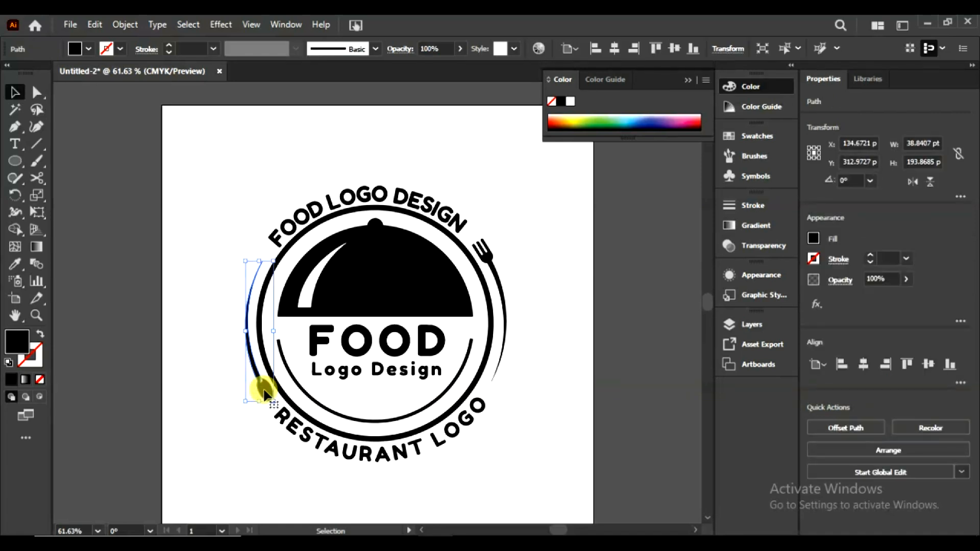
{"action": "left_click", "coordinate": [199, 336]}
{"action": "scroll", "coordinate": [199, 336], "scroll_direction": "down", "scroll_amount": 1}
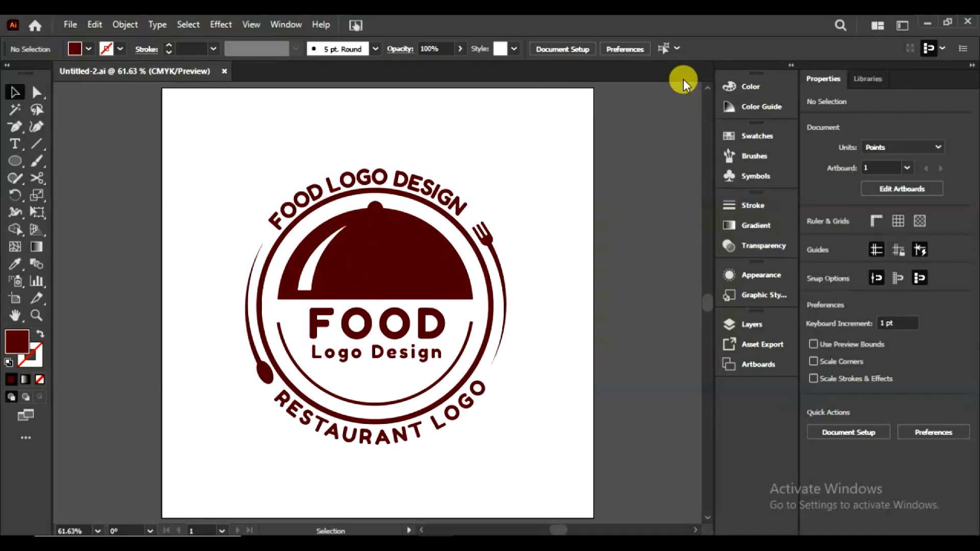
{"action": "key", "text": "ctrl+plus"}
{"action": "key", "text": "ctrl+plus"}
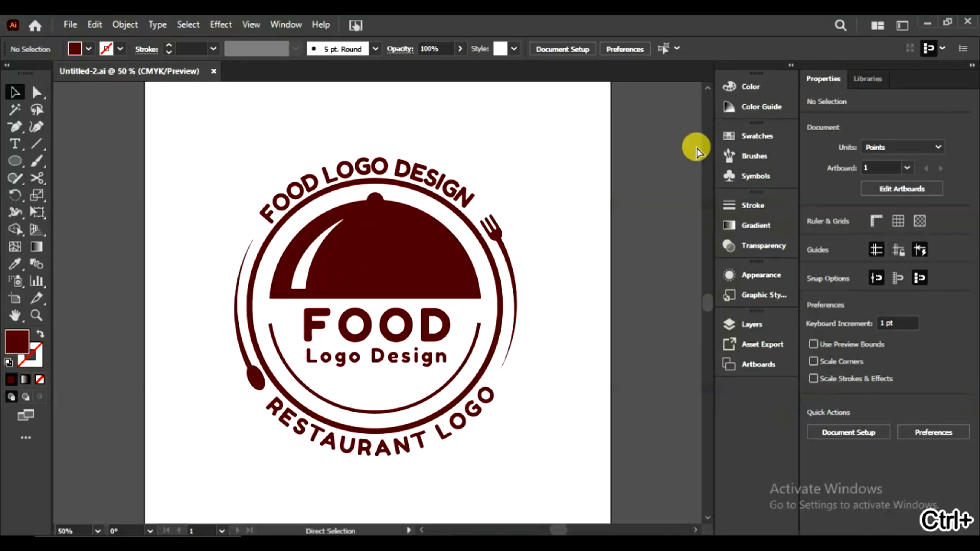
{"action": "key", "text": "ctrl+minus"}
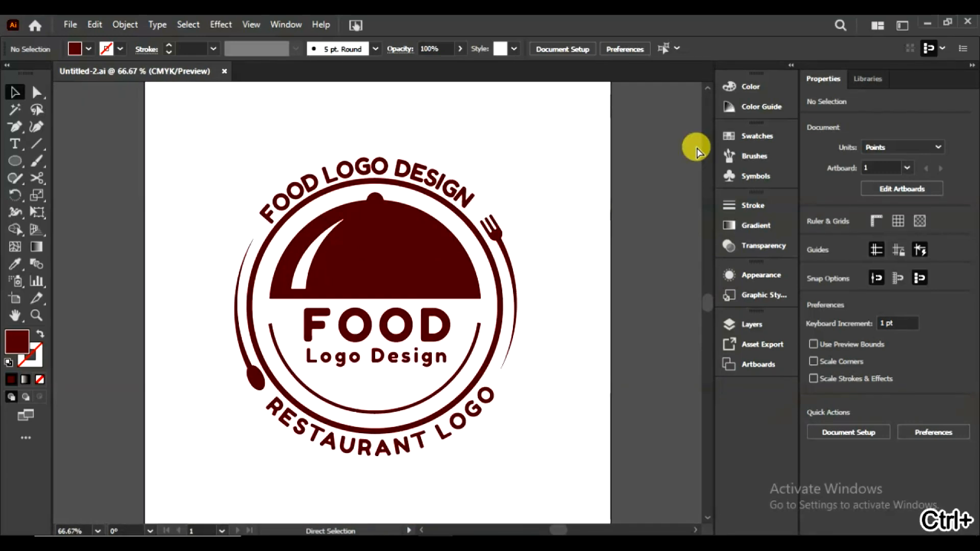